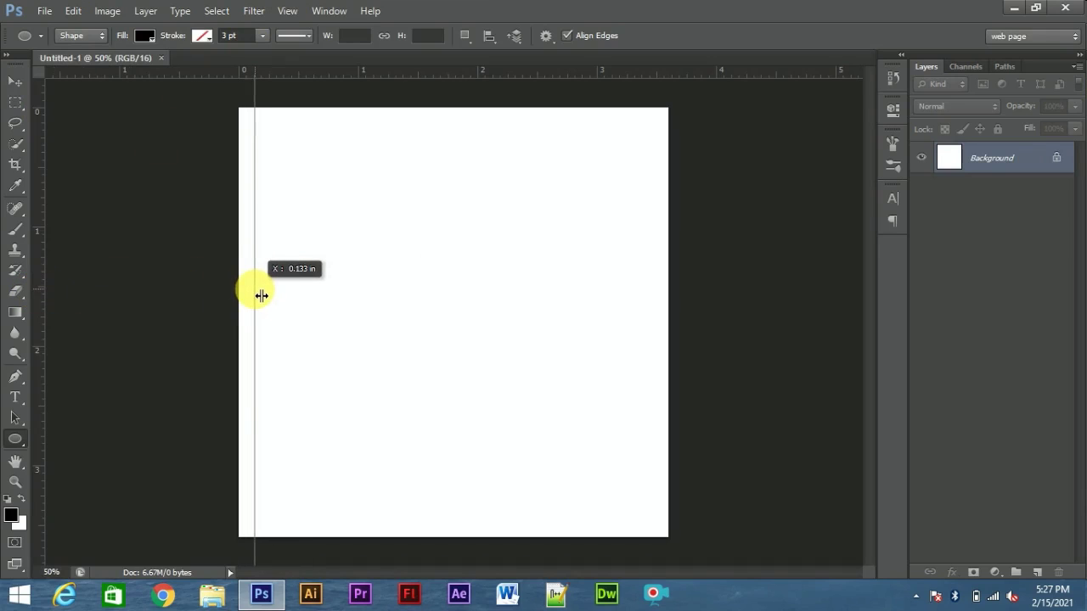
# Add a horizontal guide just inside the canvas's bottom and top edges and a vertical guide just inside its right edge.
pyautogui.click(16, 83)
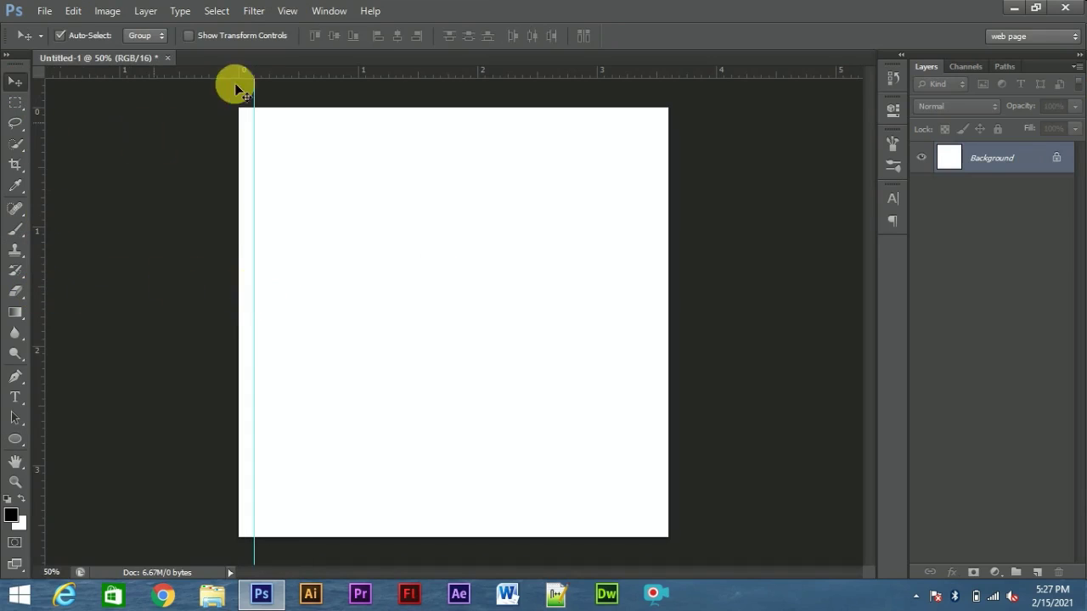
pyautogui.moveTo(284, 75); pyautogui.dragTo(337, 526)
pyautogui.moveTo(43, 383); pyautogui.dragTo(658, 411)
pyautogui.moveTo(511, 84); pyautogui.dragTo(532, 129)
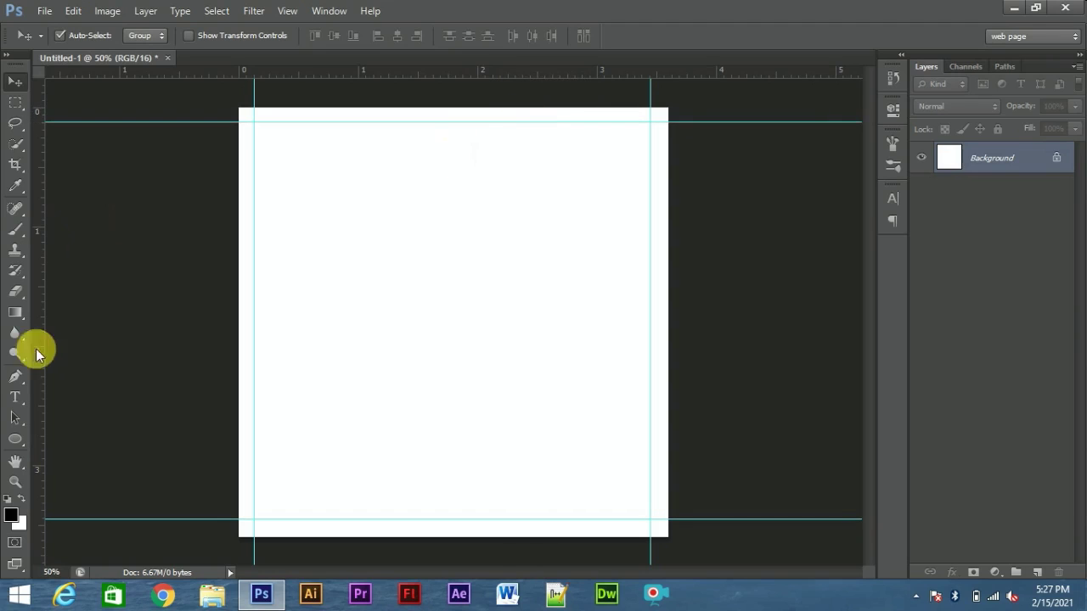
# Draw a rectangle shape of about 1100 × 1104 px covering the whole canvas.
pyautogui.moveTo(15, 439); pyautogui.dragTo(53, 435)
pyautogui.click(52, 435)
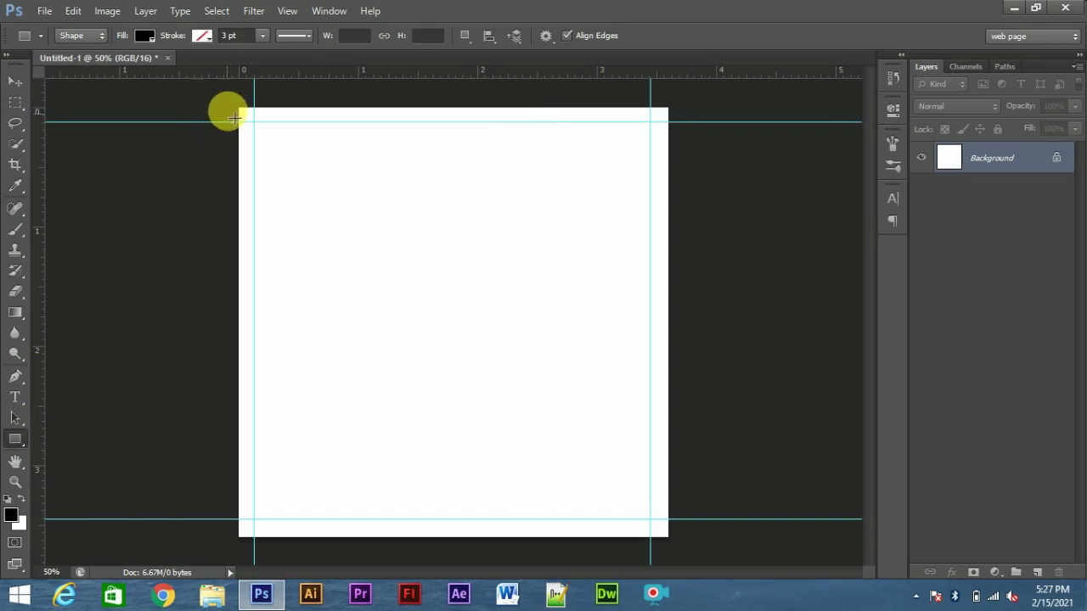
pyautogui.moveTo(241, 108); pyautogui.dragTo(672, 542)
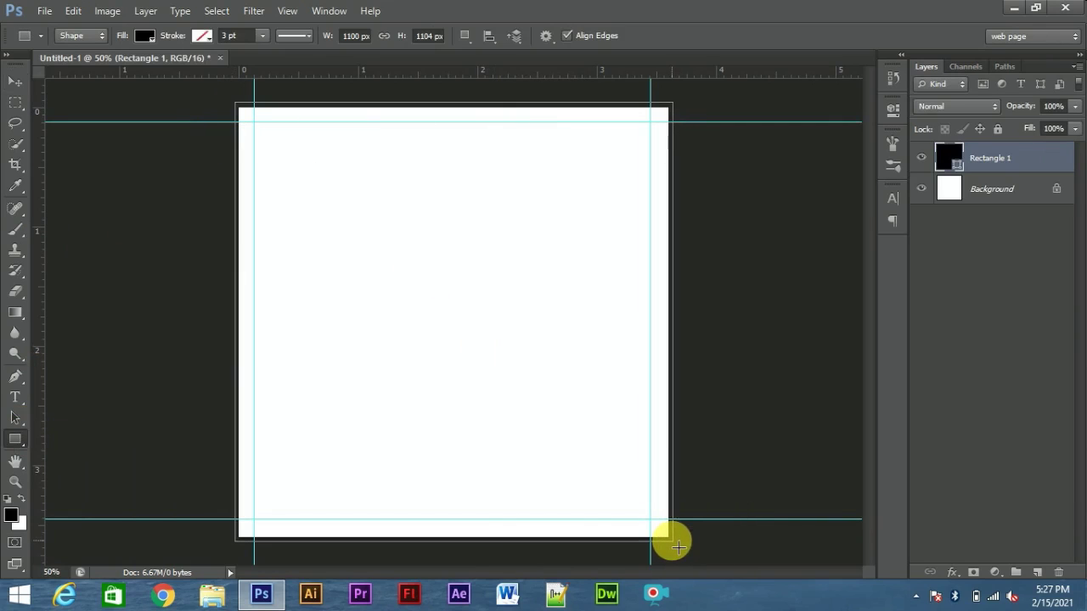
# Set the canvas-covering rectangle's fill color to f9e5ce and deselect the shape.
pyautogui.click(145, 35)
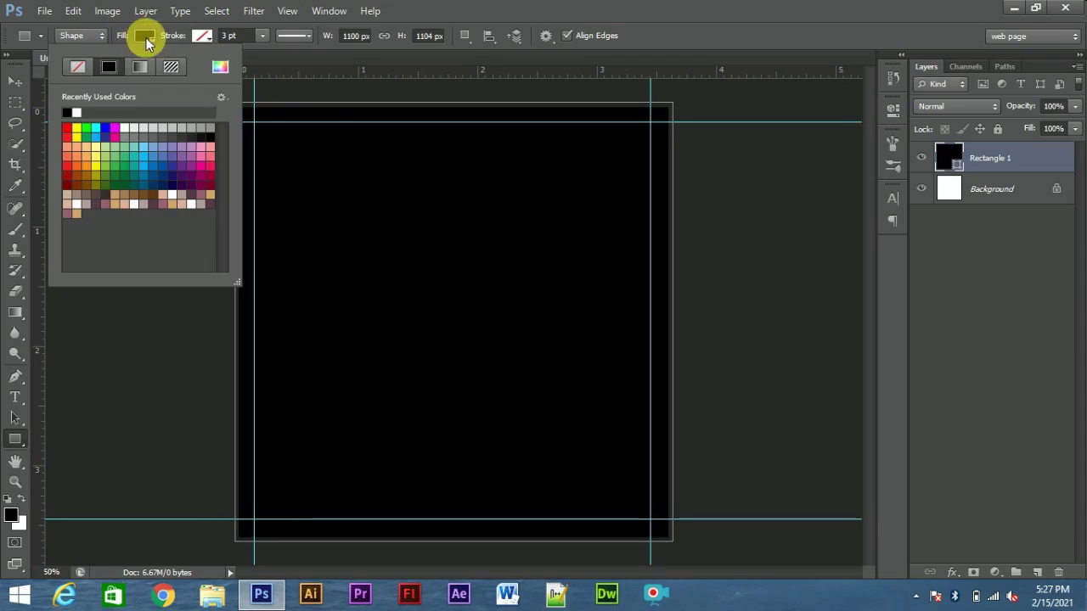
pyautogui.click(220, 66)
pyautogui.doubleClick(938, 369)
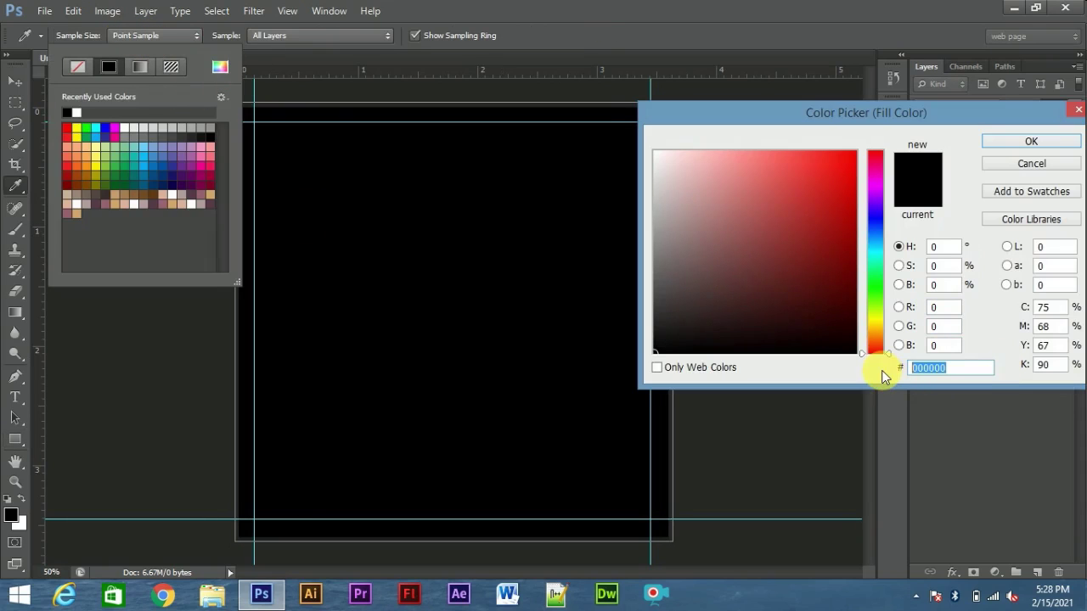
pyautogui.write('f')
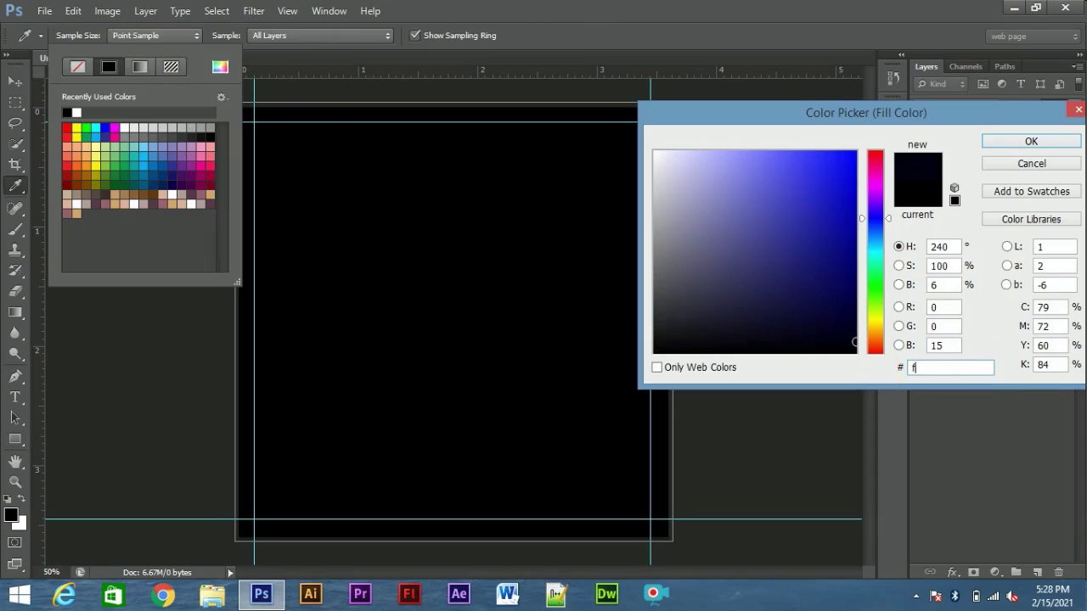
pyautogui.write('9')
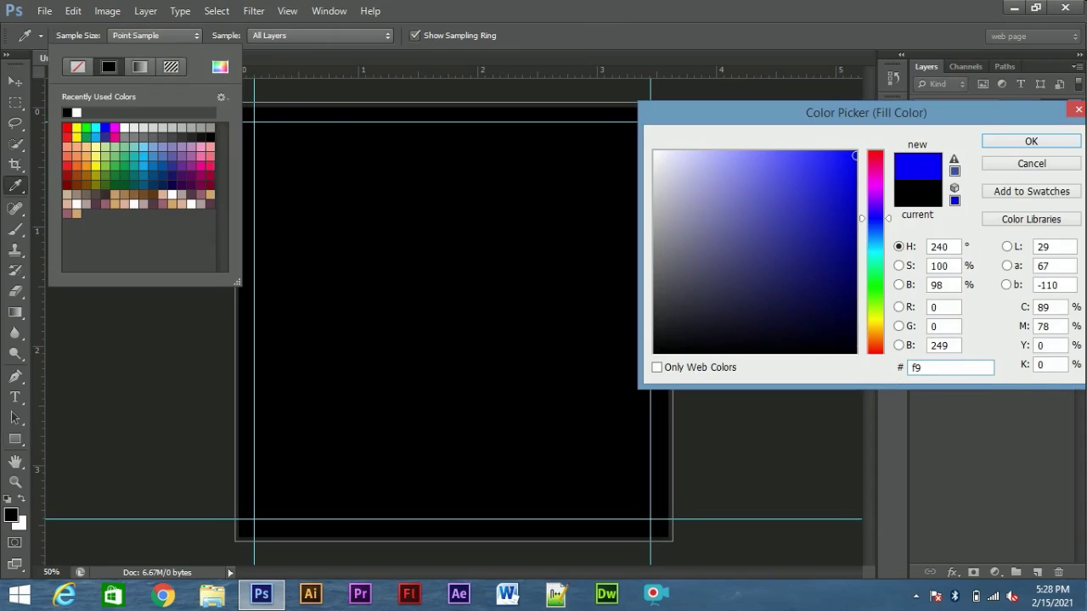
pyautogui.write('e5ce')
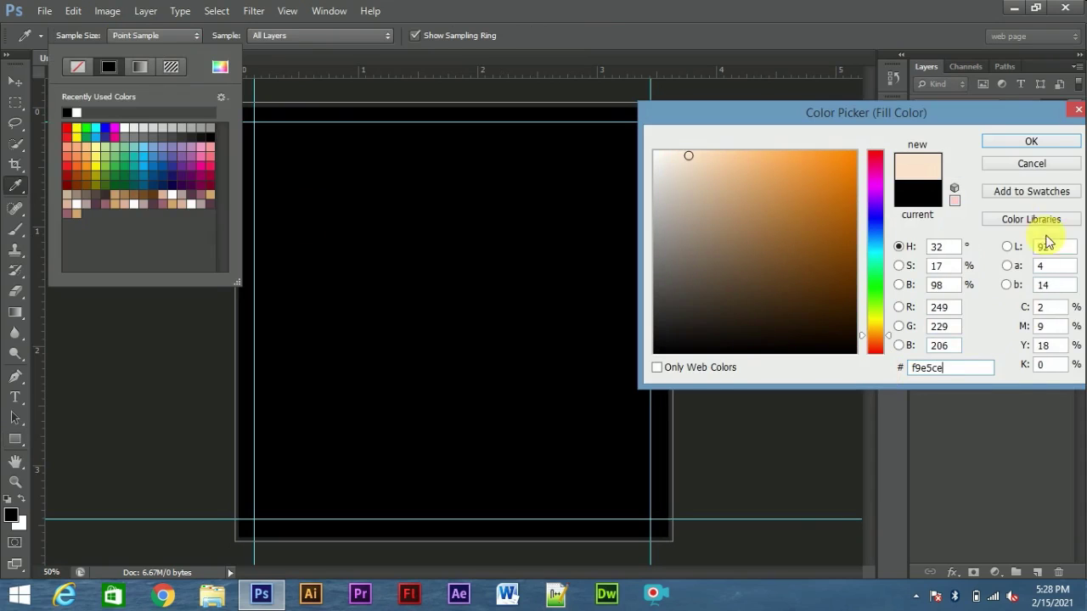
pyautogui.click(1015, 141)
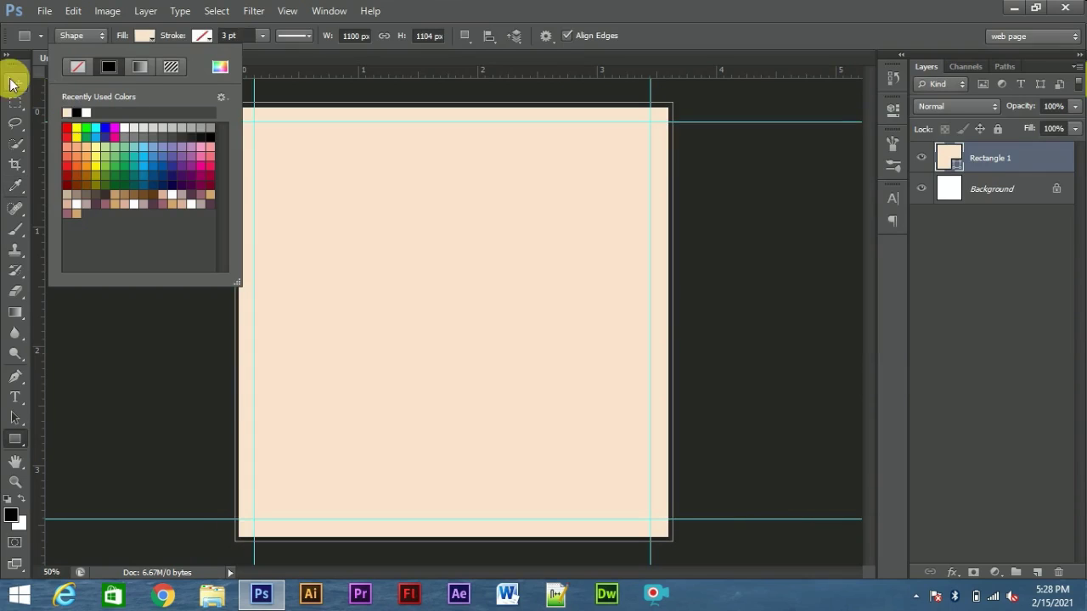
pyautogui.click(12, 83)
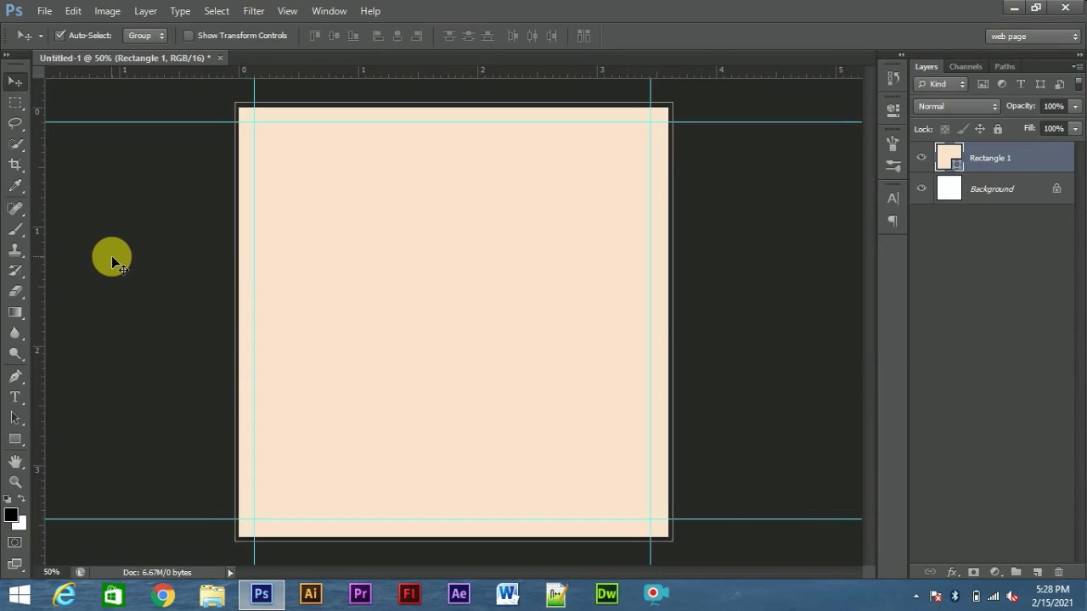
pyautogui.click(111, 256)
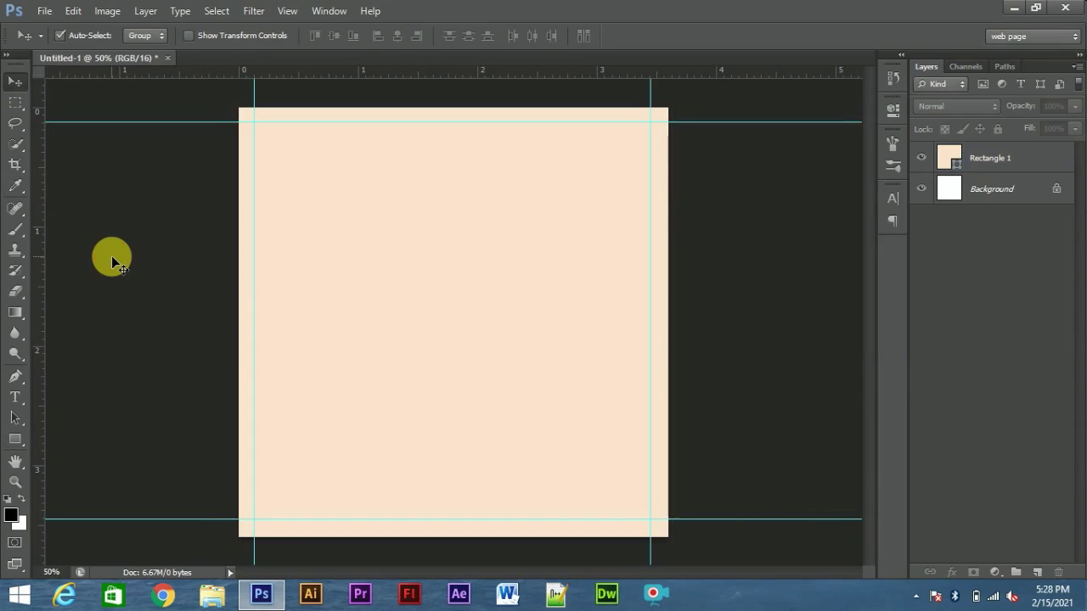
# Place the photo of the latte cup on coffee beans from the file folder above the cream rectangle.
pyautogui.click(1017, 170)
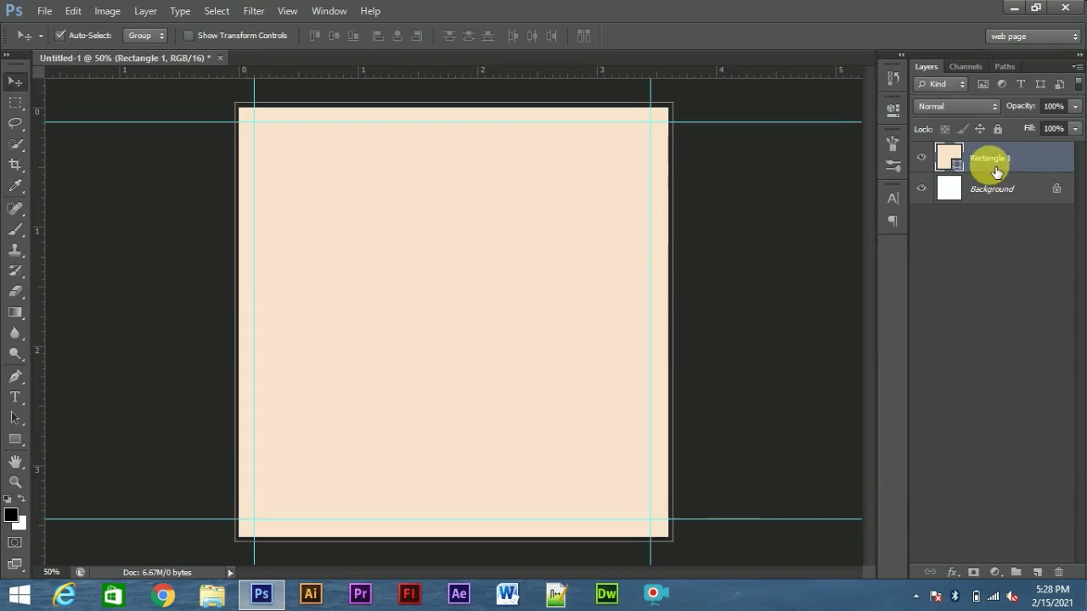
pyautogui.click(213, 594)
pyautogui.click(491, 287)
pyautogui.moveTo(489, 291); pyautogui.dragTo(473, 331)
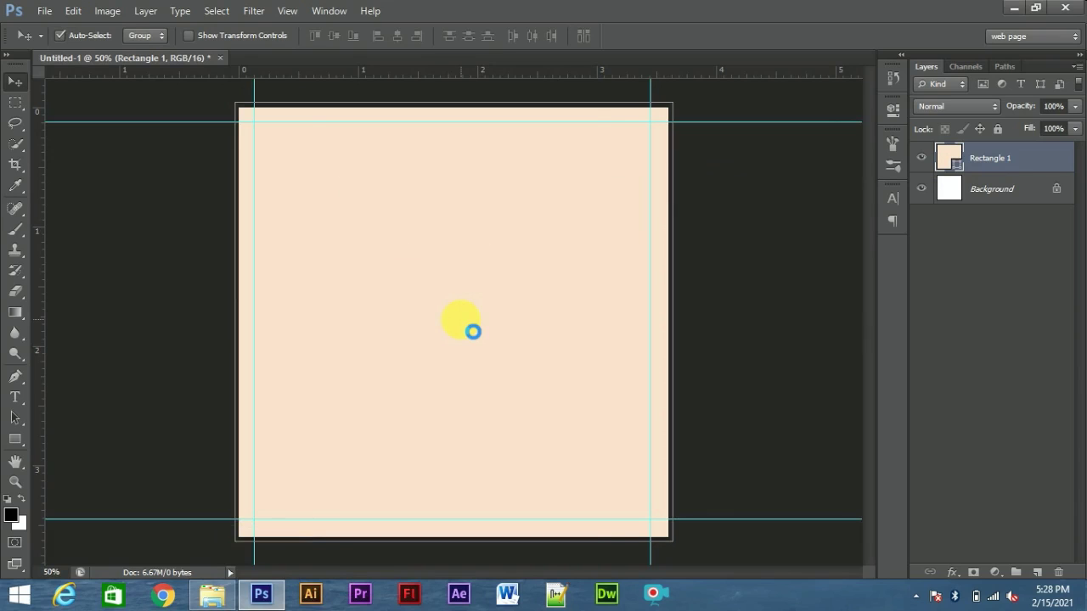
pyautogui.moveTo(462, 325); pyautogui.dragTo(461, 321)
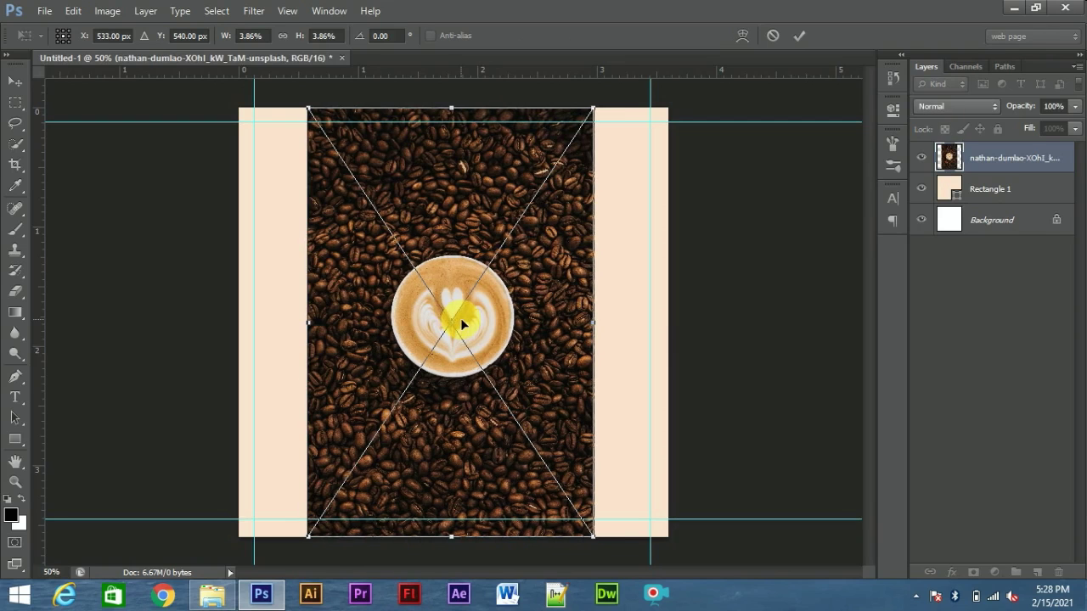
pyautogui.click(14, 82)
pyautogui.click(578, 232)
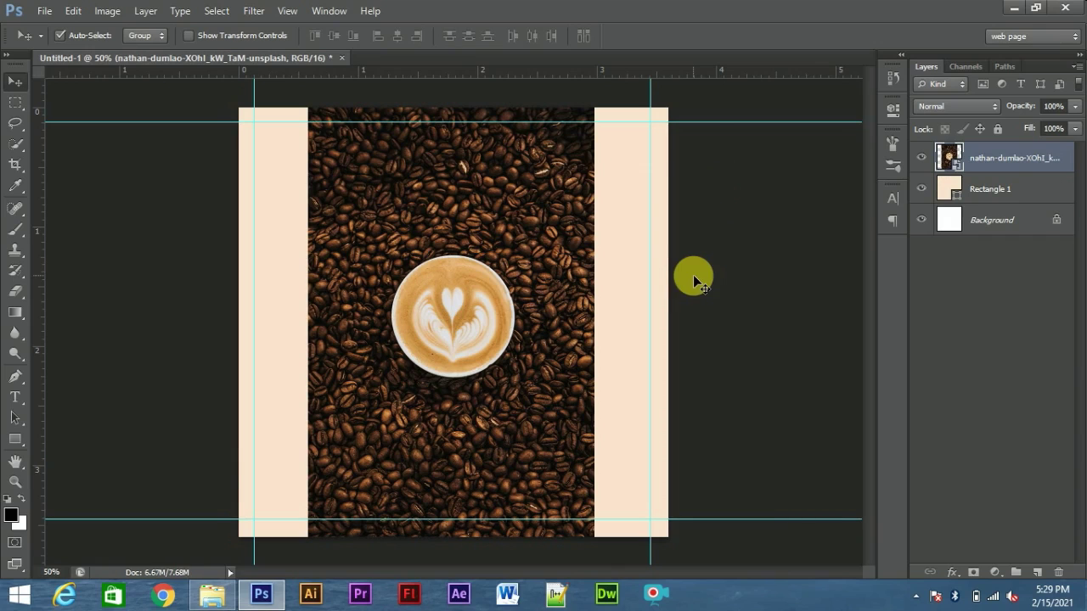
# Draw a black circle about 488 px in diameter with the Ellipse tool, centered over the coffee cup.
pyautogui.click(15, 439)
pyautogui.moveTo(15, 439); pyautogui.dragTo(67, 466)
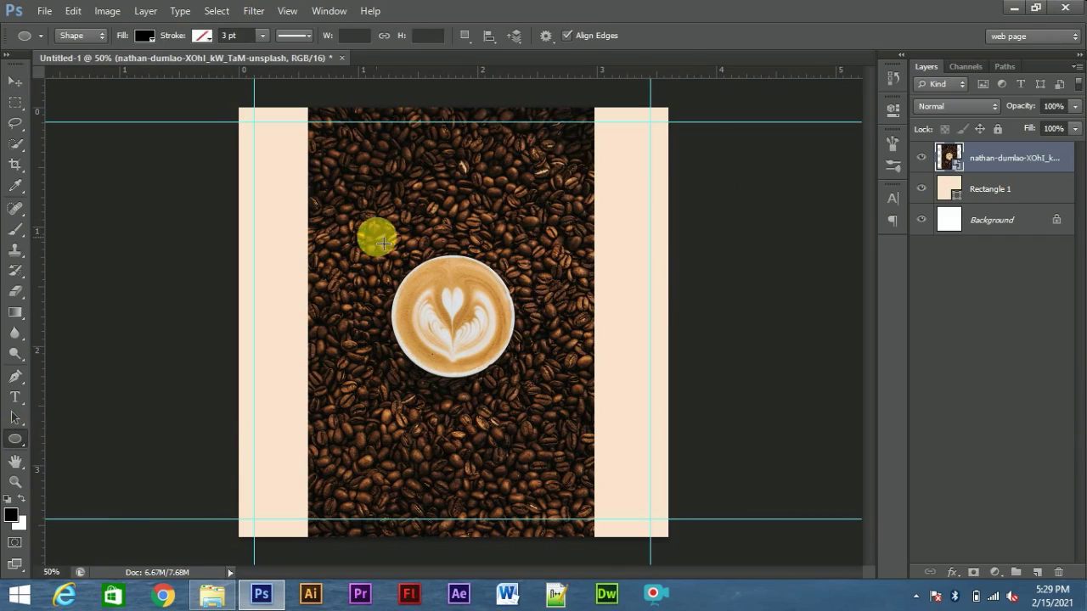
pyautogui.moveTo(528, 388); pyautogui.dragTo(559, 418)
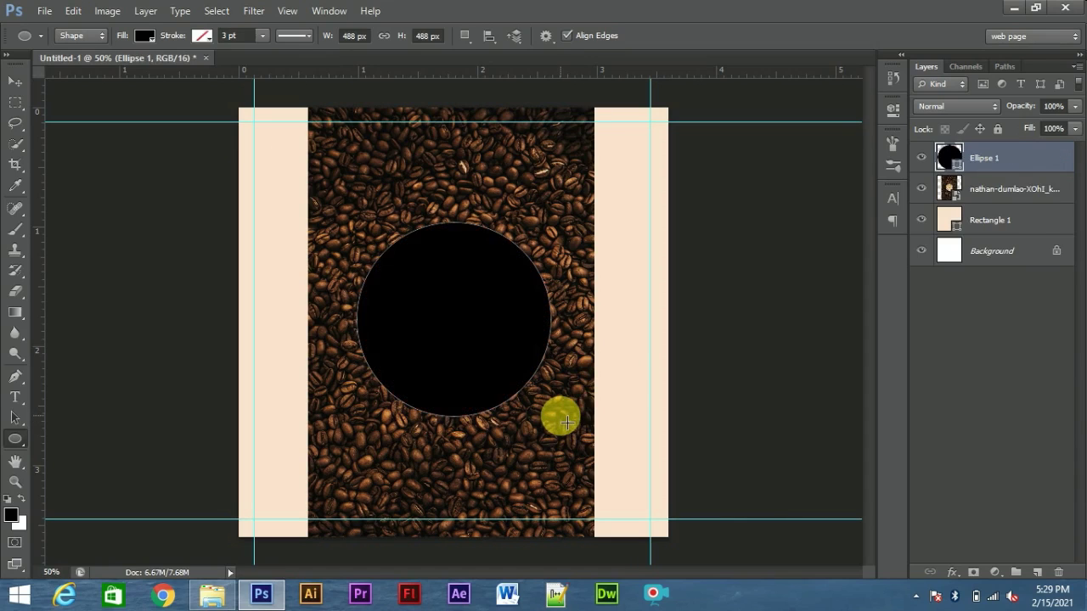
# Move the circle layer below the coffee photo and clip the photo to the circle.
pyautogui.moveTo(1022, 155); pyautogui.dragTo(1034, 193)
pyautogui.keyDown('alt'); pyautogui.click(1023, 171); pyautogui.keyUp('alt')
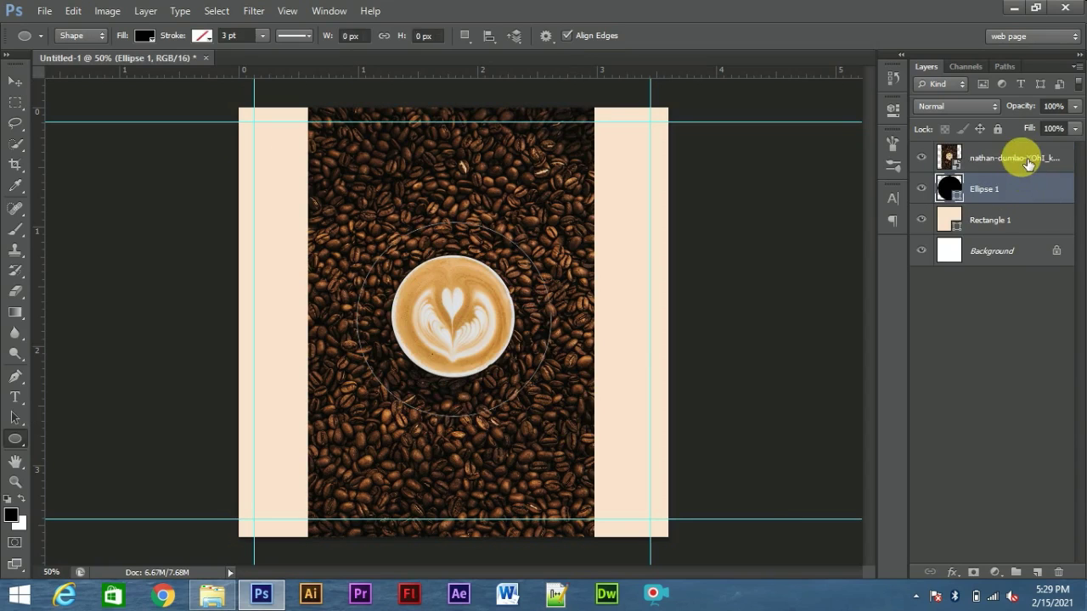
pyautogui.click(1028, 164)
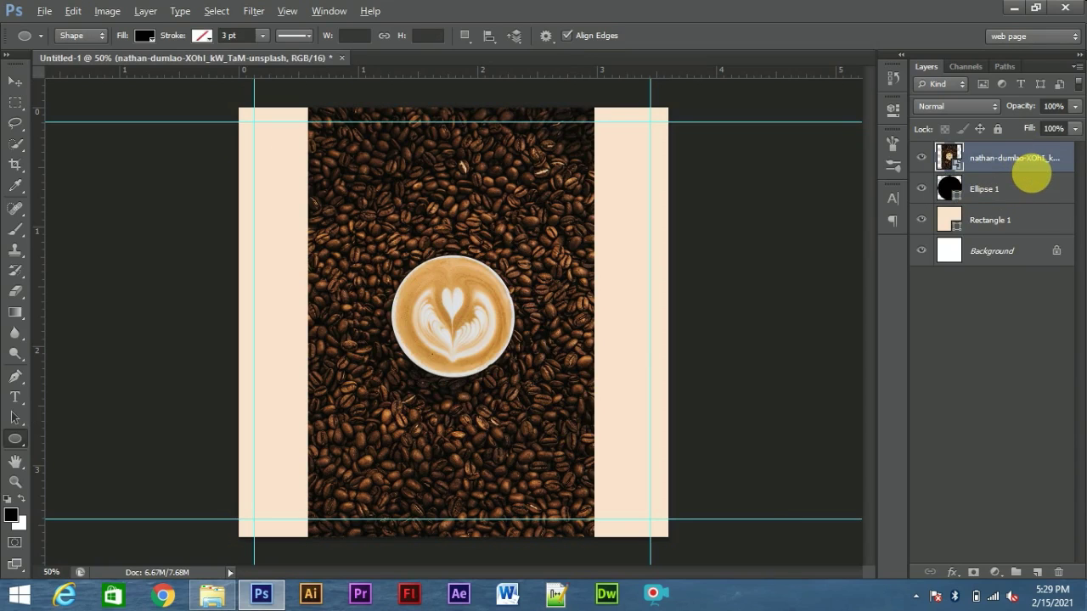
pyautogui.keyDown('alt'); pyautogui.click(1032, 174); pyautogui.keyUp('alt')
# Enlarge the circle mask proportionally to about 510 px around the coffee cup.
pyautogui.click(1038, 181)
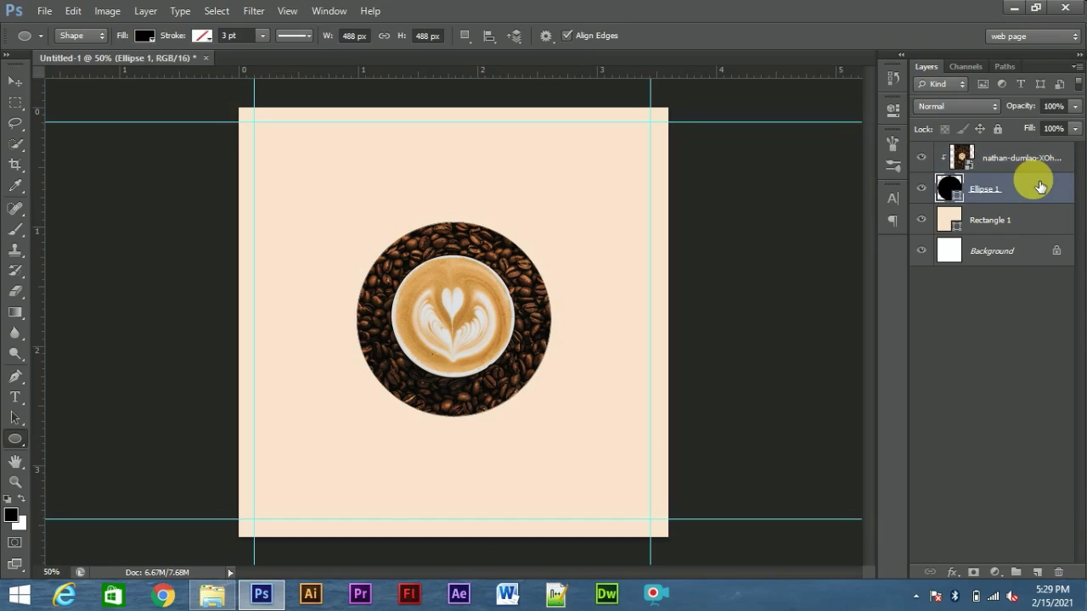
pyautogui.hotkey('ctrl', 't')
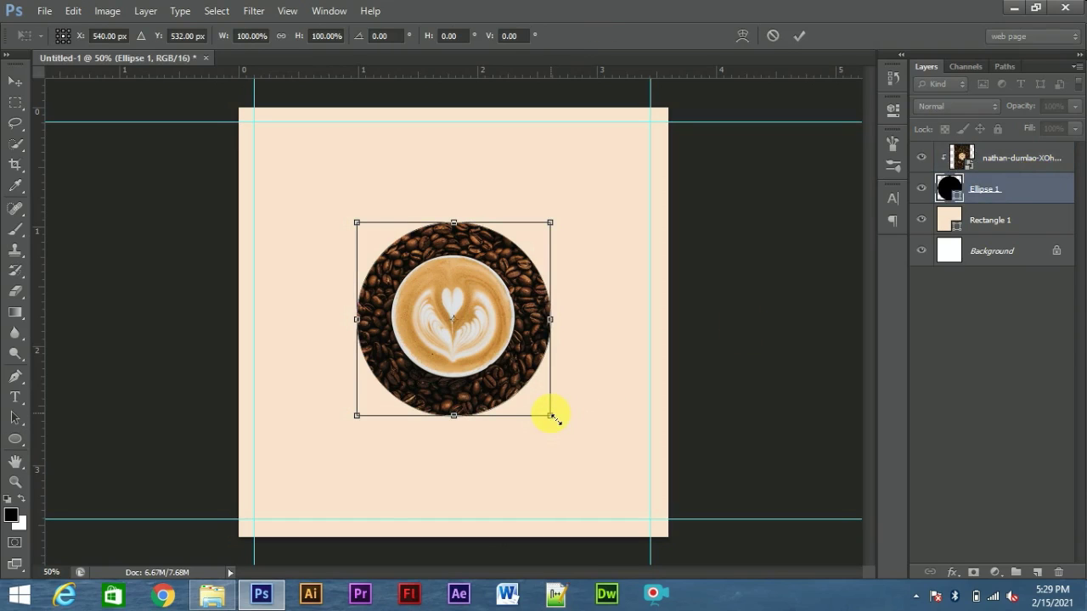
pyautogui.moveTo(552, 415); pyautogui.dragTo(554, 418)
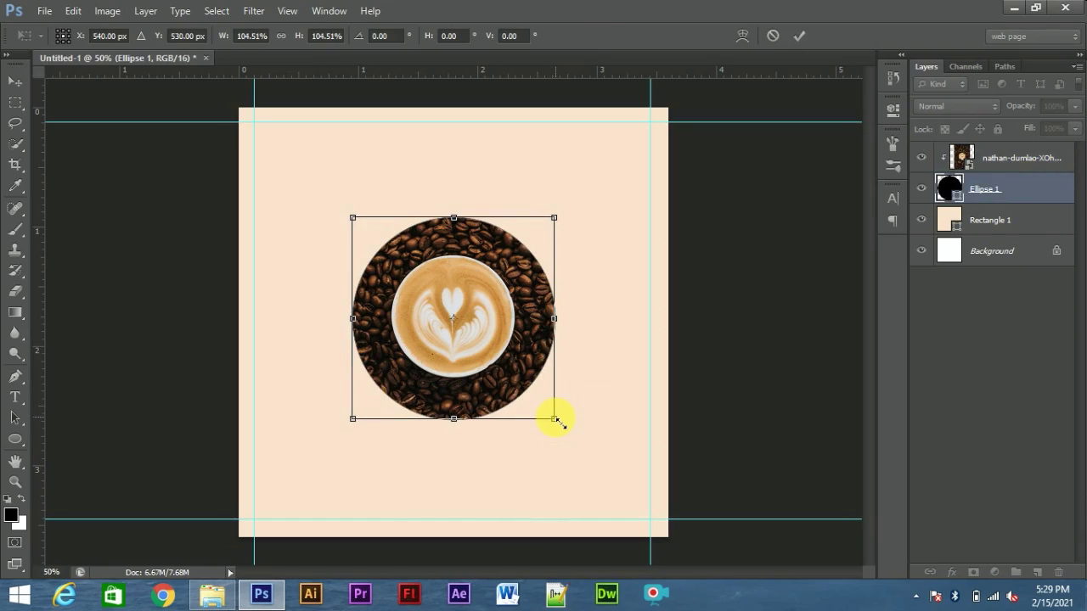
pyautogui.moveTo(555, 419); pyautogui.dragTo(553, 417)
pyautogui.press('Return')
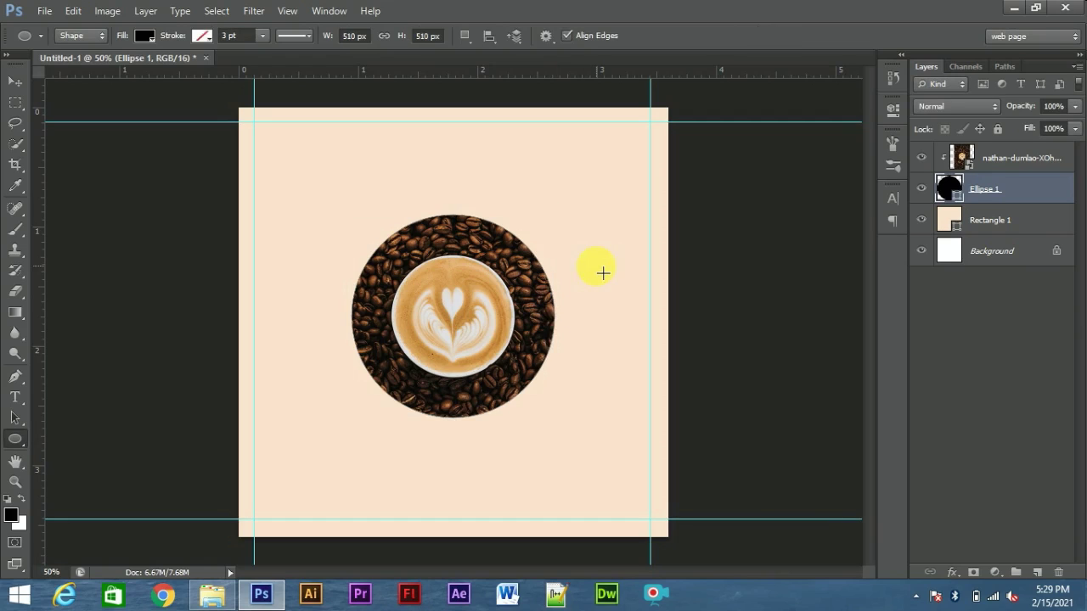
# Draw a fern leaf custom shape of about 257 × 204 px above the photo layer, overlapping the circle's upper right edge.
pyautogui.click(1023, 156)
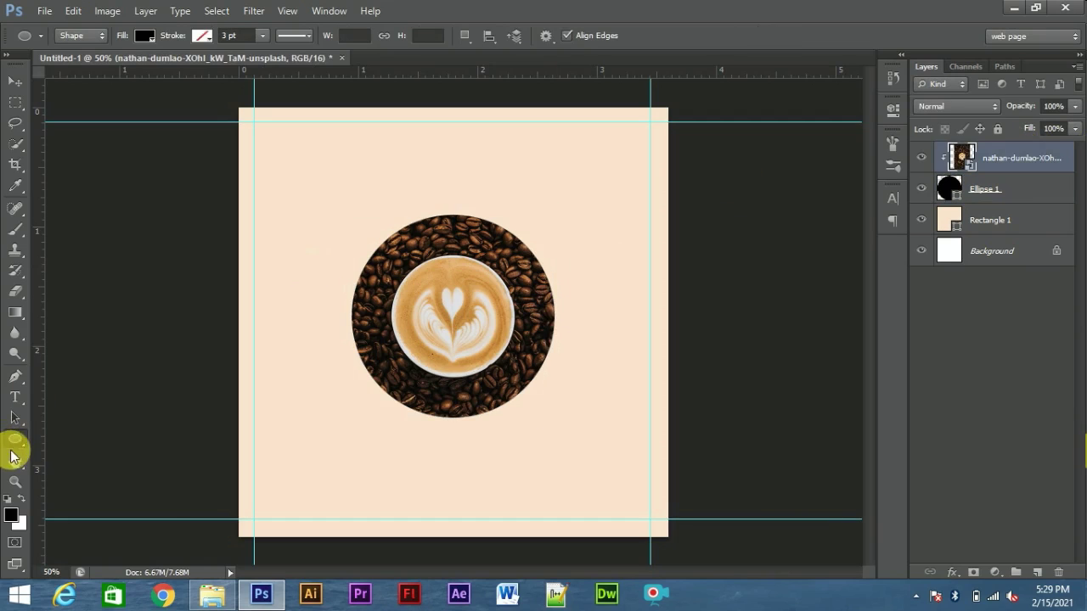
pyautogui.moveTo(15, 442); pyautogui.dragTo(58, 511)
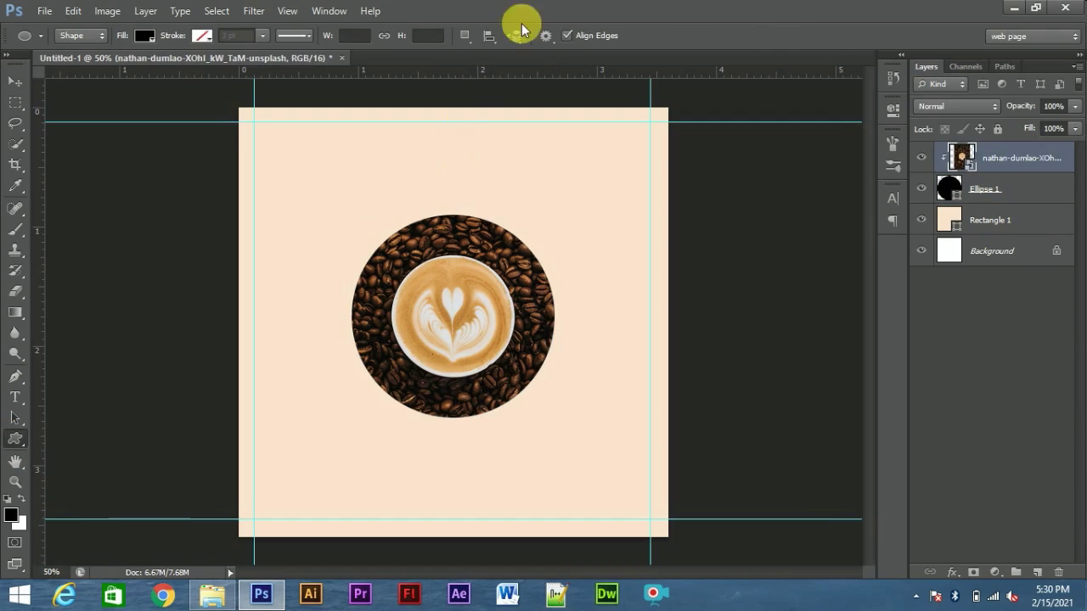
pyautogui.moveTo(345, 204); pyautogui.dragTo(639, 294)
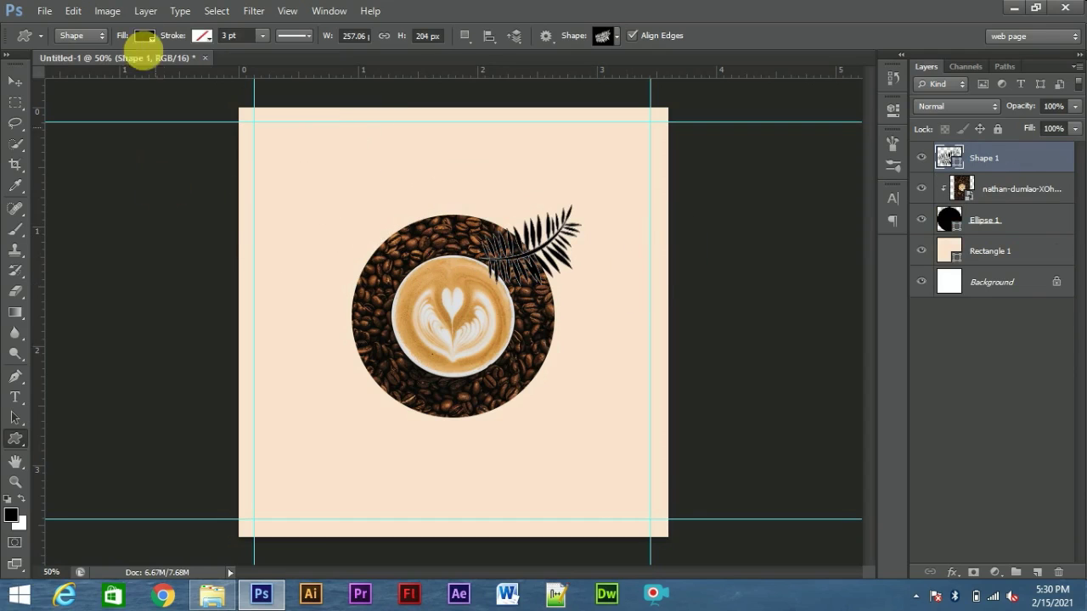
# Remove the leaf shape's fill and give it a dark green stroke 0.5 pt wide.
pyautogui.click(144, 36)
pyautogui.click(79, 68)
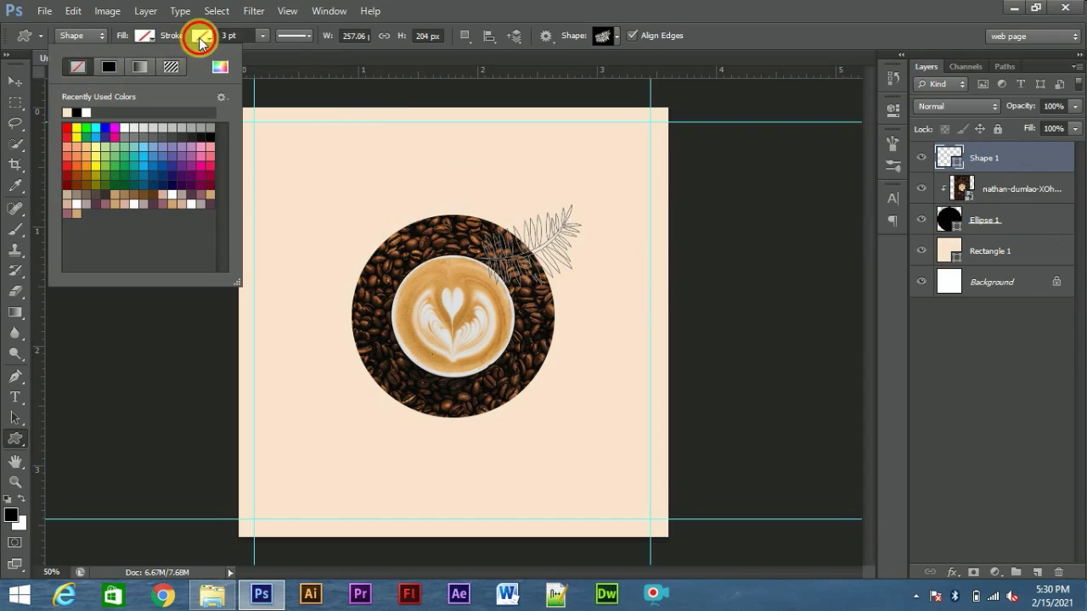
pyautogui.click(202, 35)
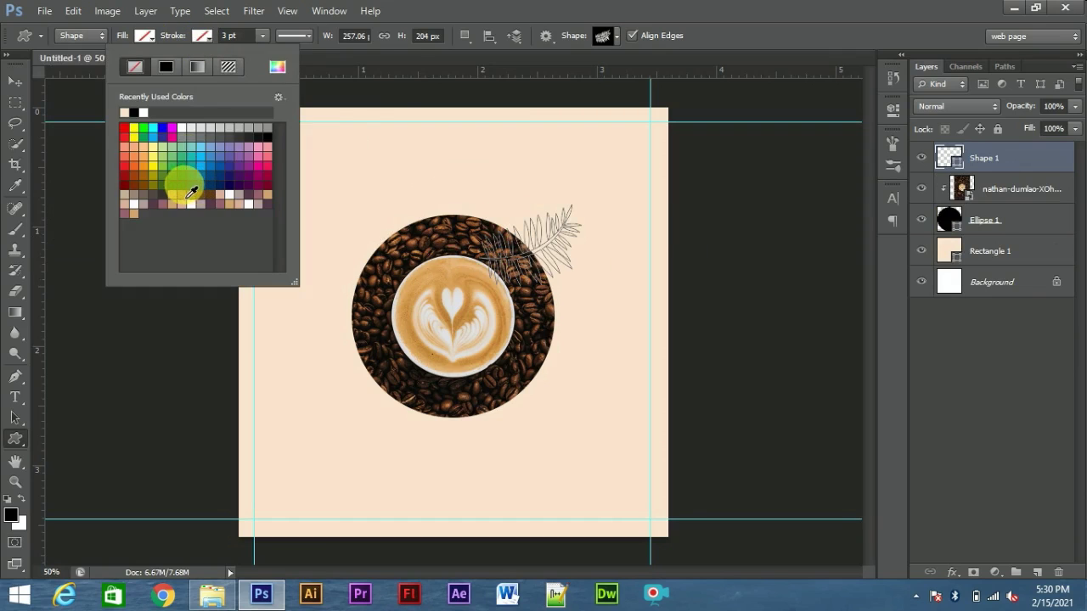
pyautogui.click(182, 175)
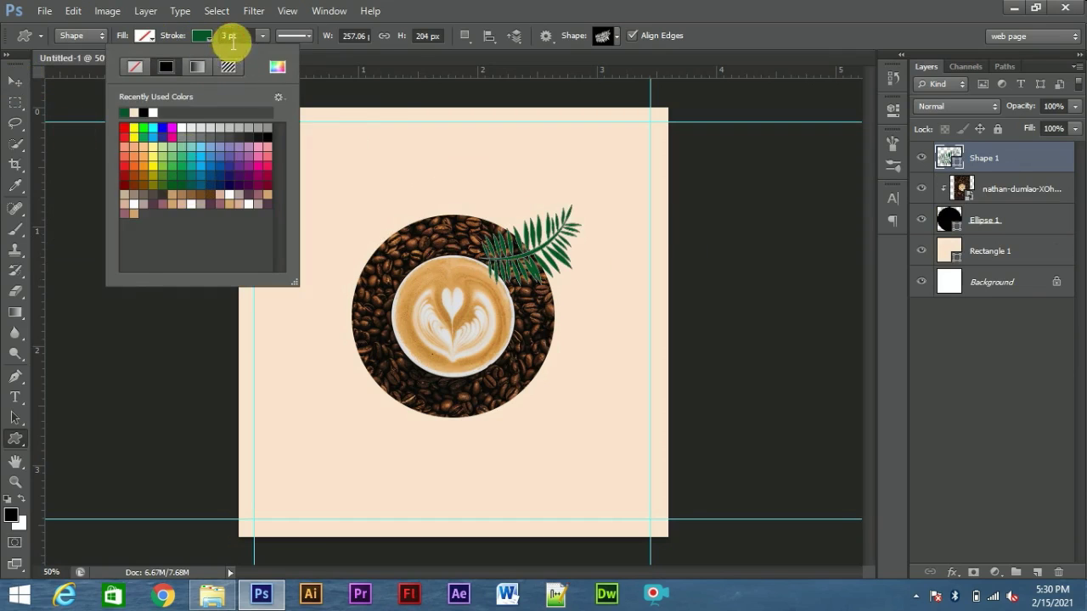
pyautogui.click(221, 36)
pyautogui.write('0.5')
pyautogui.press('Return')
# Rotate the leaf outline about -43.5° and position it so it sprouts from the circle's upper right edge.
pyautogui.click(17, 82)
pyautogui.hotkey('ctrl', 't')
pyautogui.moveTo(597, 303); pyautogui.dragTo(619, 267)
pyautogui.moveTo(553, 243); pyautogui.dragTo(591, 221)
pyautogui.moveTo(629, 256); pyautogui.dragTo(566, 230)
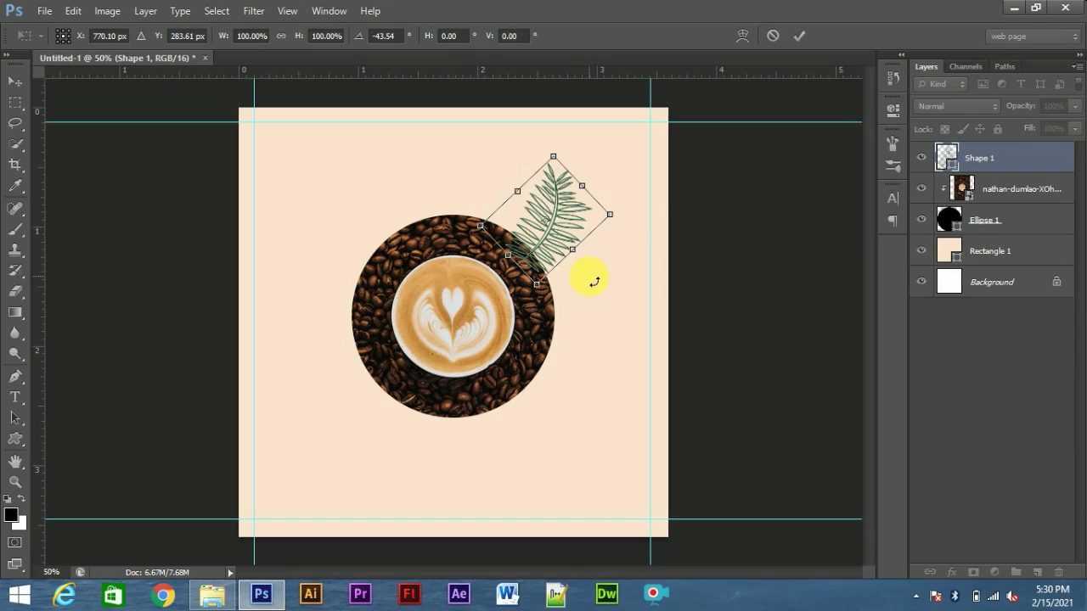
pyautogui.press('Return')
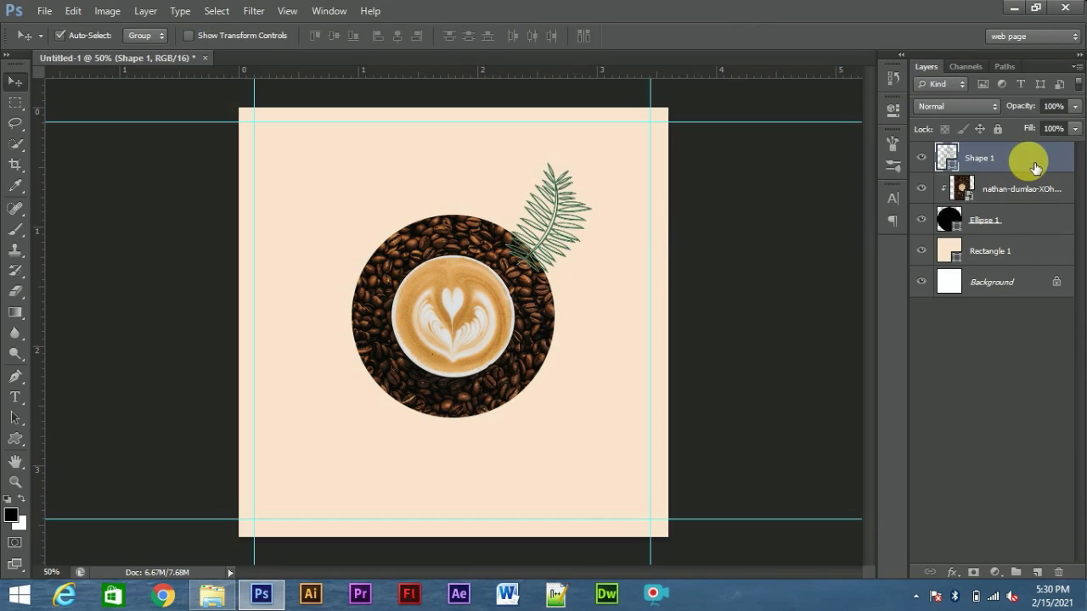
# Duplicate the leaf outline, rotate the copy about -156.75°, and position it so it sprouts from the circle's lower left edge.
pyautogui.hotkey('ctrl', 'j')
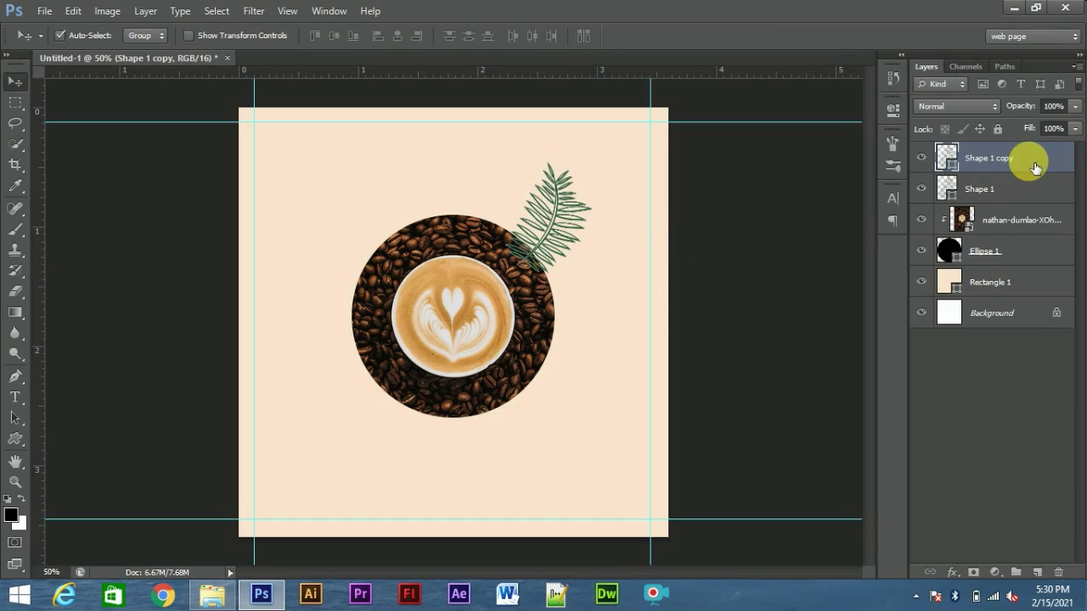
pyautogui.hotkey('ctrl', 't')
pyautogui.moveTo(560, 218); pyautogui.dragTo(408, 387)
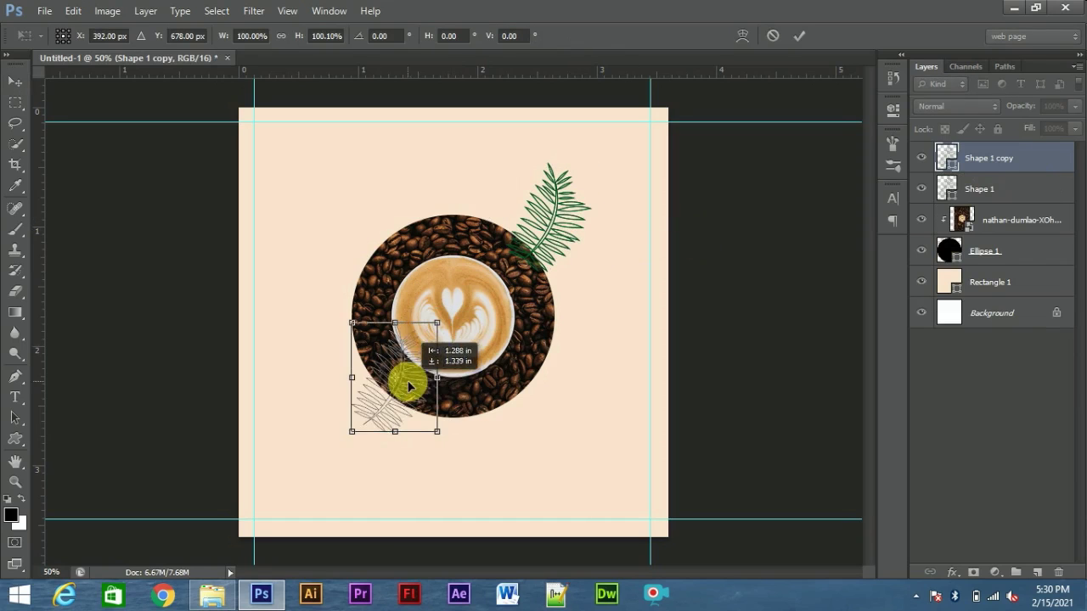
pyautogui.moveTo(444, 454); pyautogui.dragTo(376, 286)
pyautogui.moveTo(417, 369); pyautogui.dragTo(385, 390)
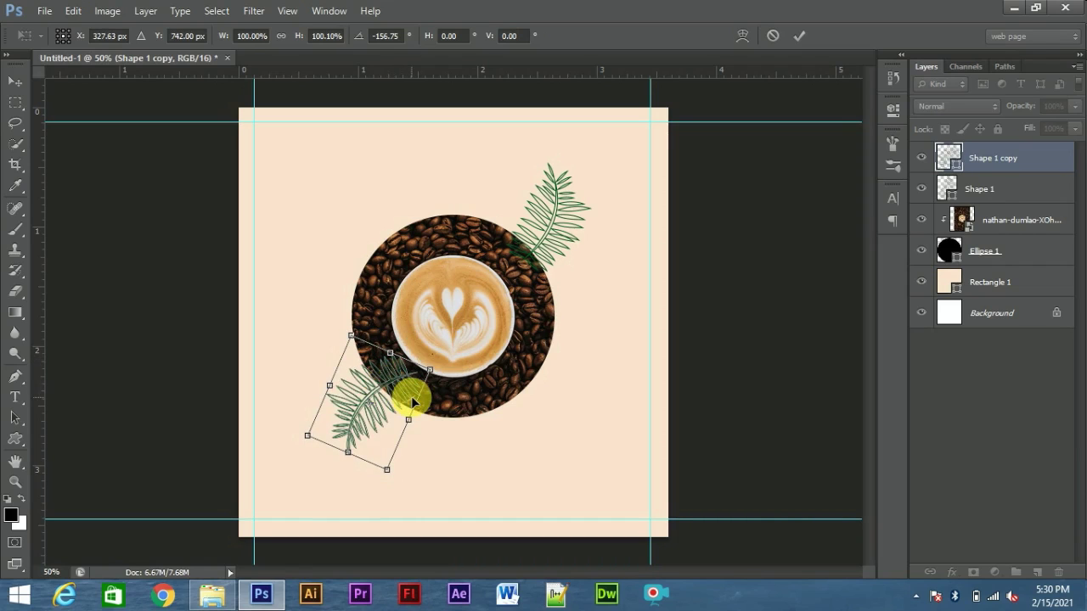
pyautogui.moveTo(393, 381); pyautogui.dragTo(392, 393)
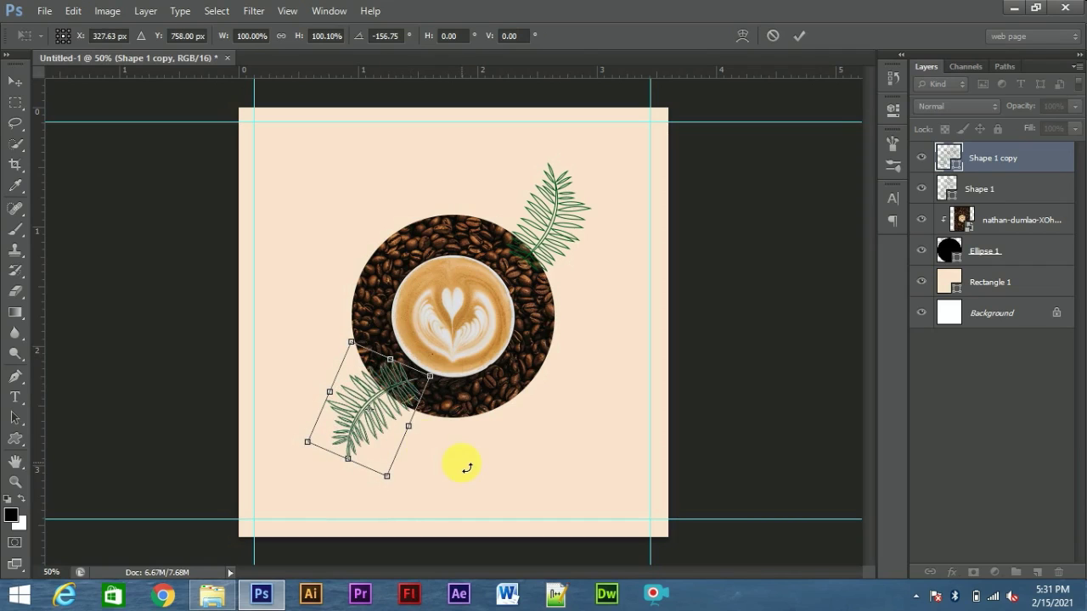
pyautogui.press('Return')
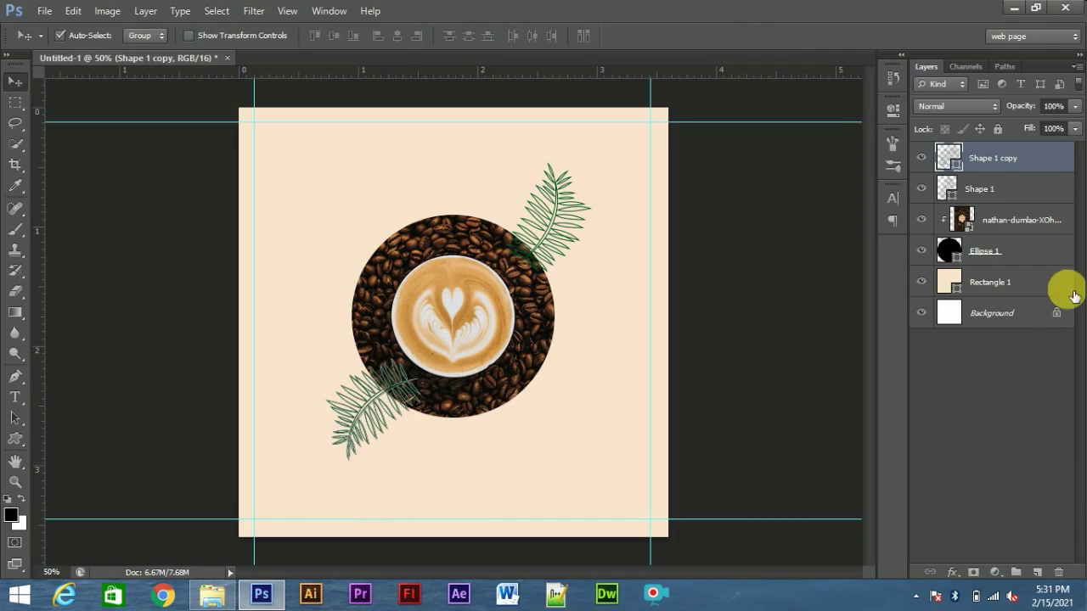
# Move both leaf layers beneath the circle mask layer and rotate the pair slightly together around the circle.
pyautogui.keyDown('shift'); pyautogui.click(1043, 179); pyautogui.keyUp('shift')
pyautogui.moveTo(1043, 177); pyautogui.dragTo(1041, 270)
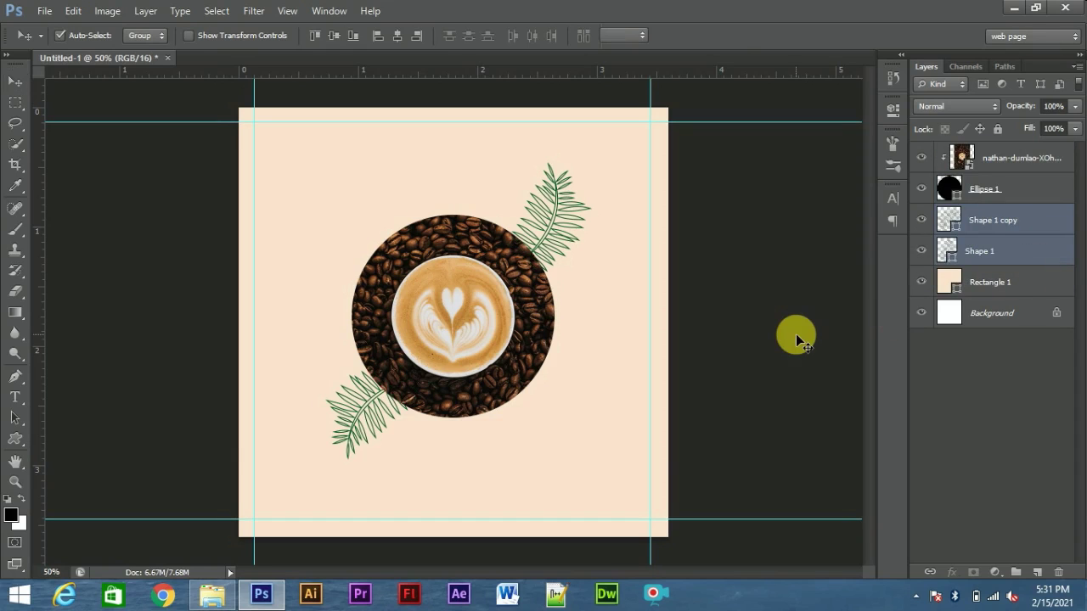
pyautogui.hotkey('ctrl', 't')
pyautogui.moveTo(618, 493); pyautogui.dragTo(628, 488)
pyautogui.press('Return')
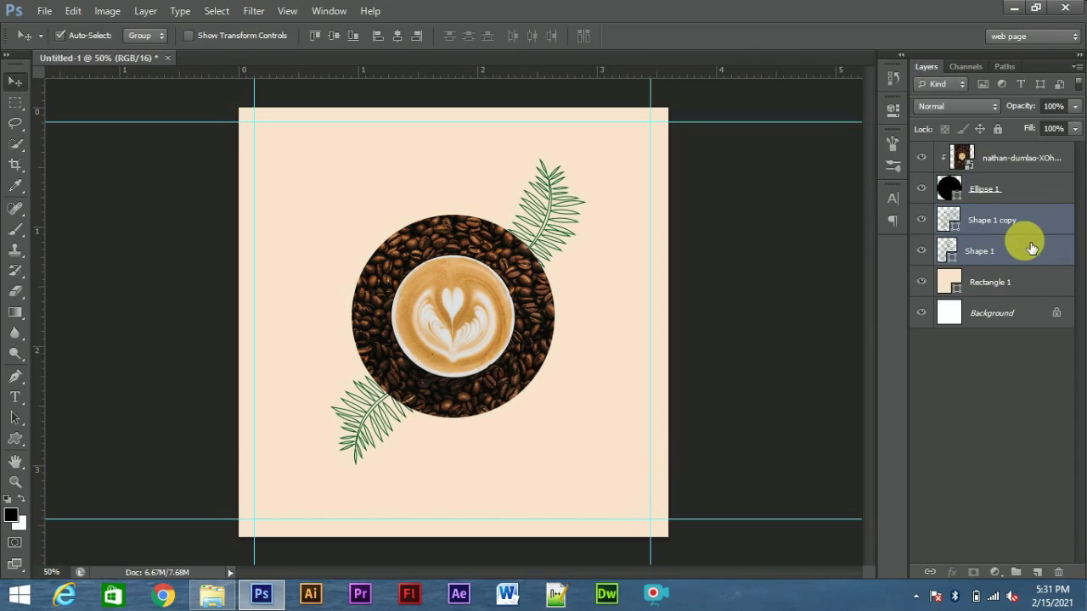
# Nudge both leaves slightly left together and shift the lower left leaf a little further out from the circle.
pyautogui.hotkey('ctrl', 't')
pyautogui.press('Left')
pyautogui.press('Left')
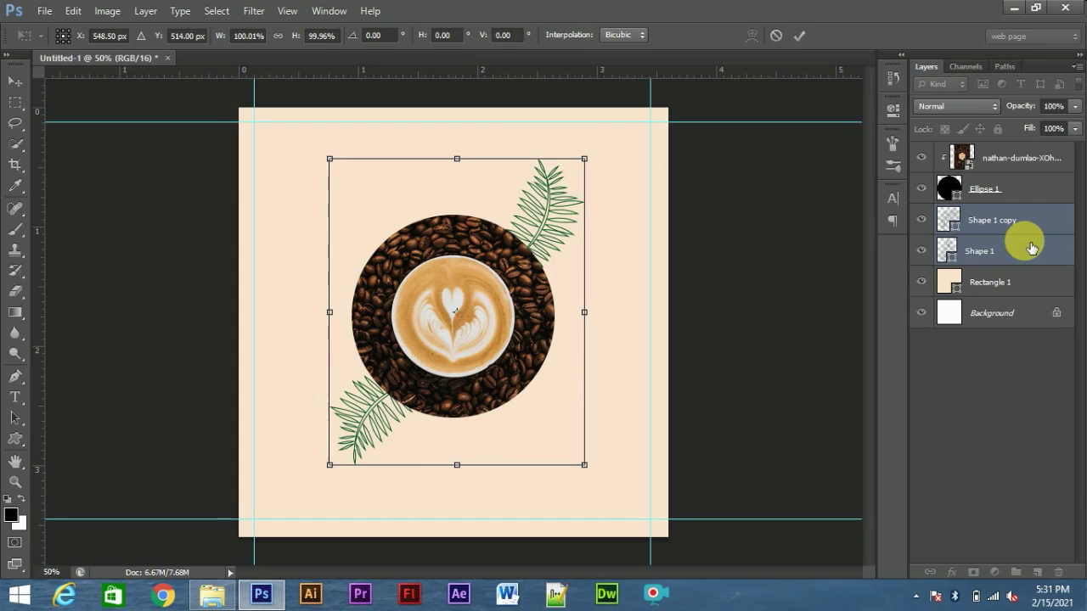
pyautogui.press('Return')
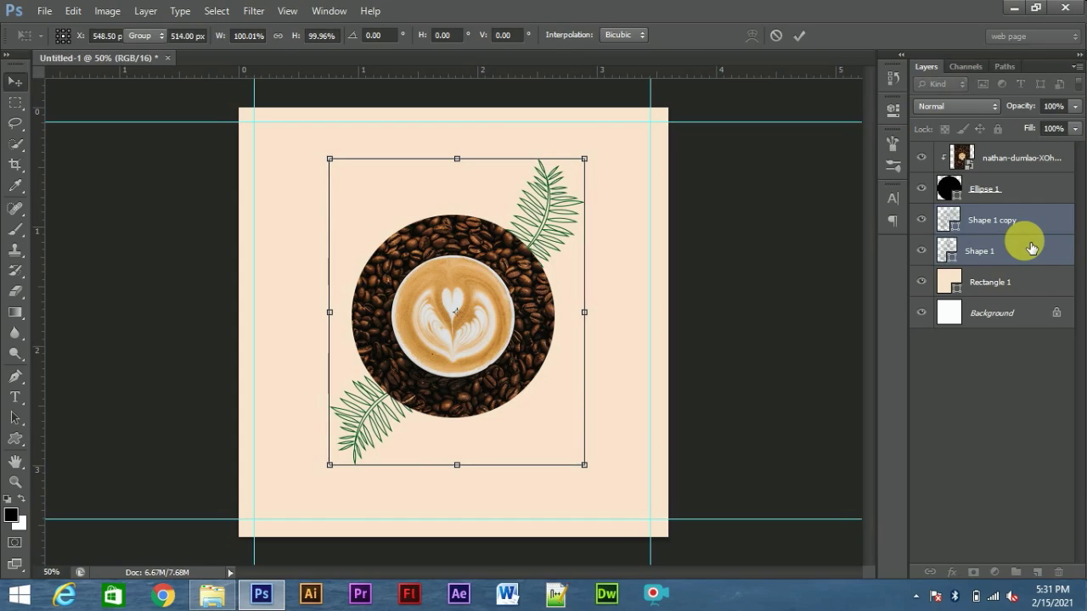
pyautogui.click(1030, 247)
pyautogui.click(1014, 222)
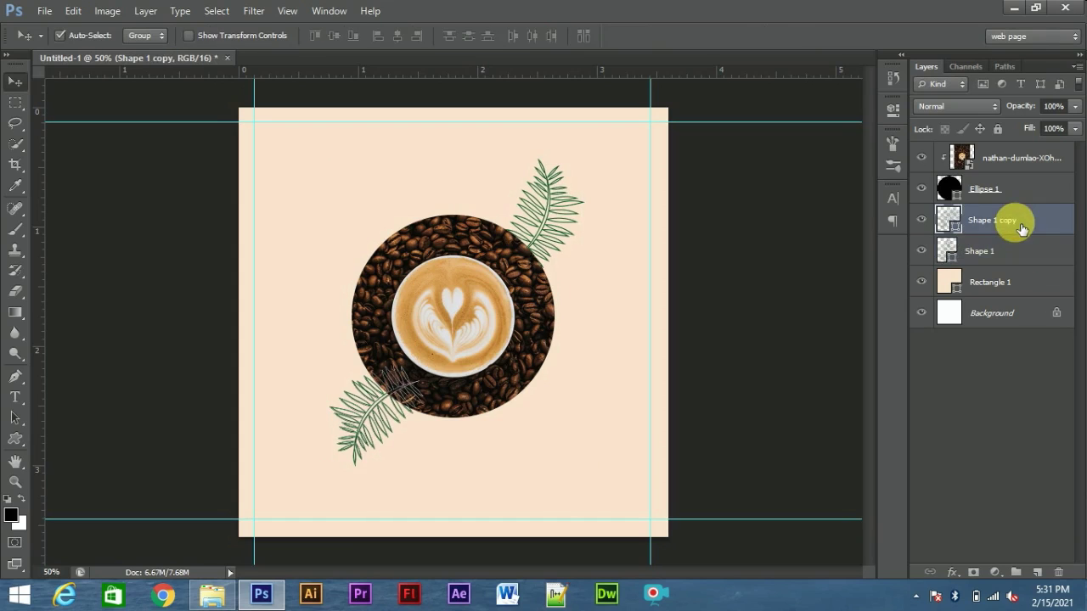
pyautogui.moveTo(378, 422)
pyautogui.mouseDown()
pyautogui.moveTo(357, 432)
pyautogui.moveTo(365, 427)
pyautogui.mouseUp()
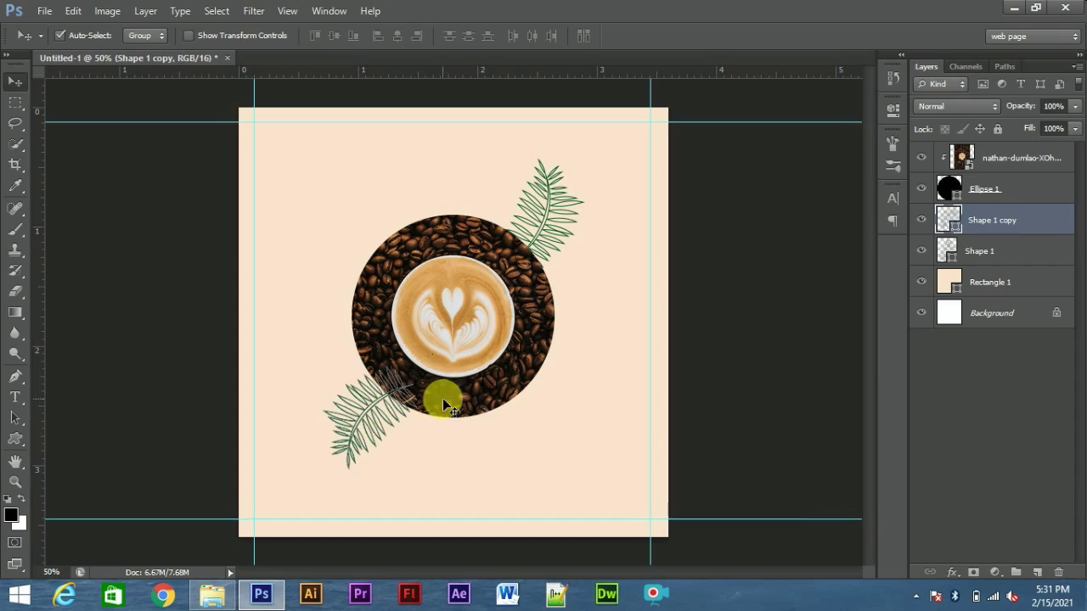
pyautogui.click(751, 308)
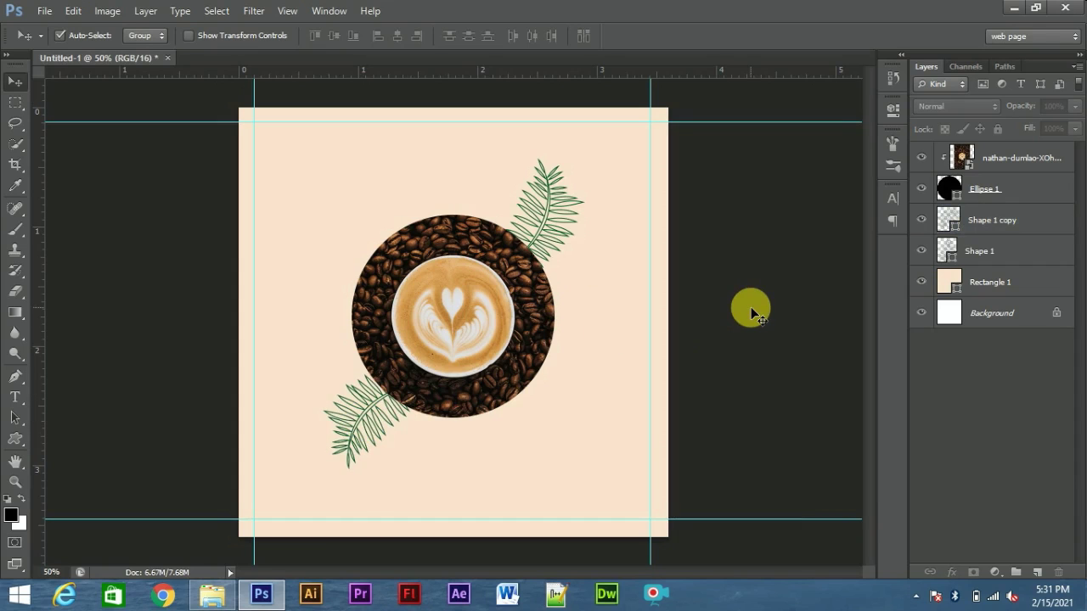
# Draw a circle of about 364 px overhanging the canvas's lower right corner.
pyautogui.click(15, 439)
pyautogui.click(64, 468)
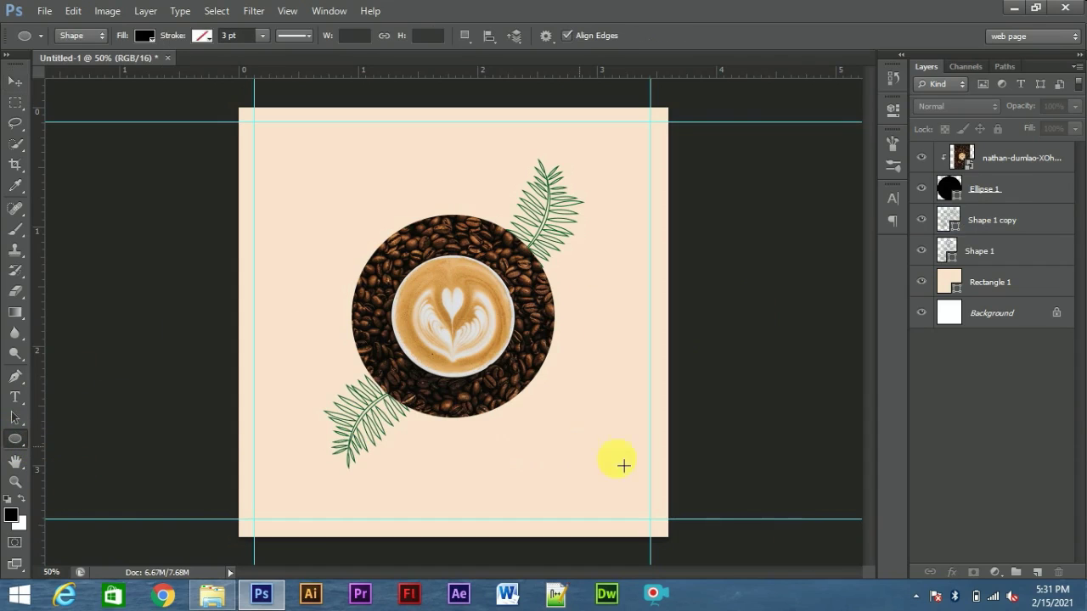
pyautogui.moveTo(543, 447); pyautogui.dragTo(733, 584)
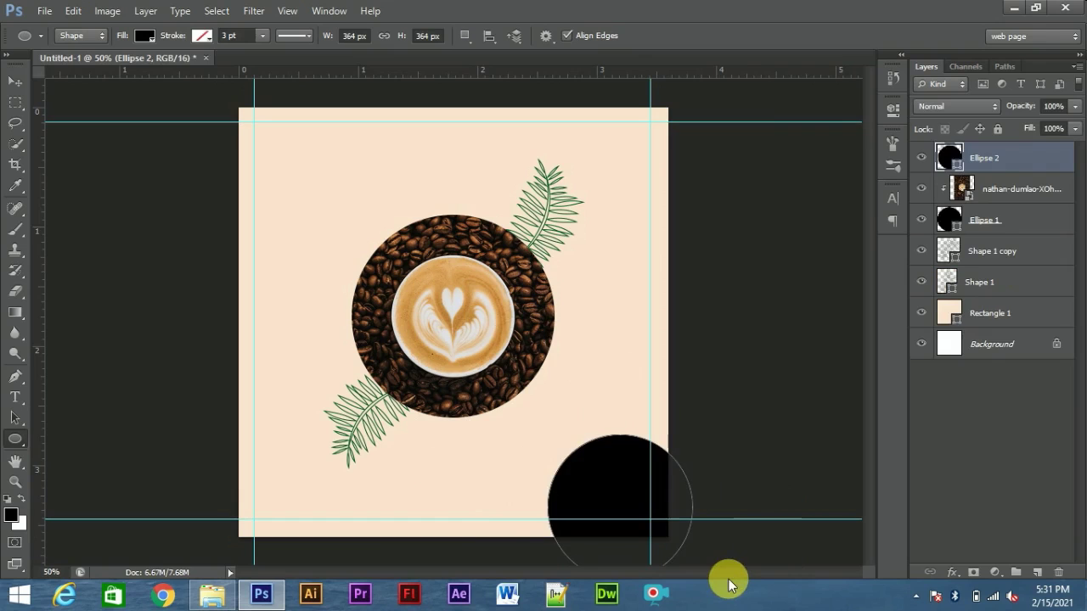
# Set the corner circle's fill to dark brown #331601.
pyautogui.click(151, 38)
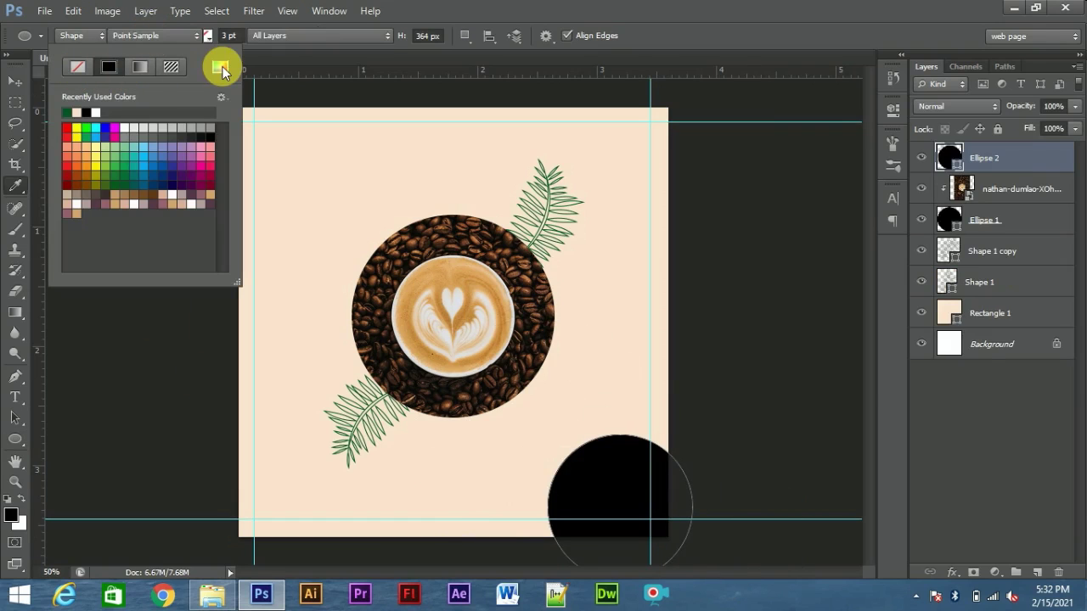
pyautogui.click(219, 67)
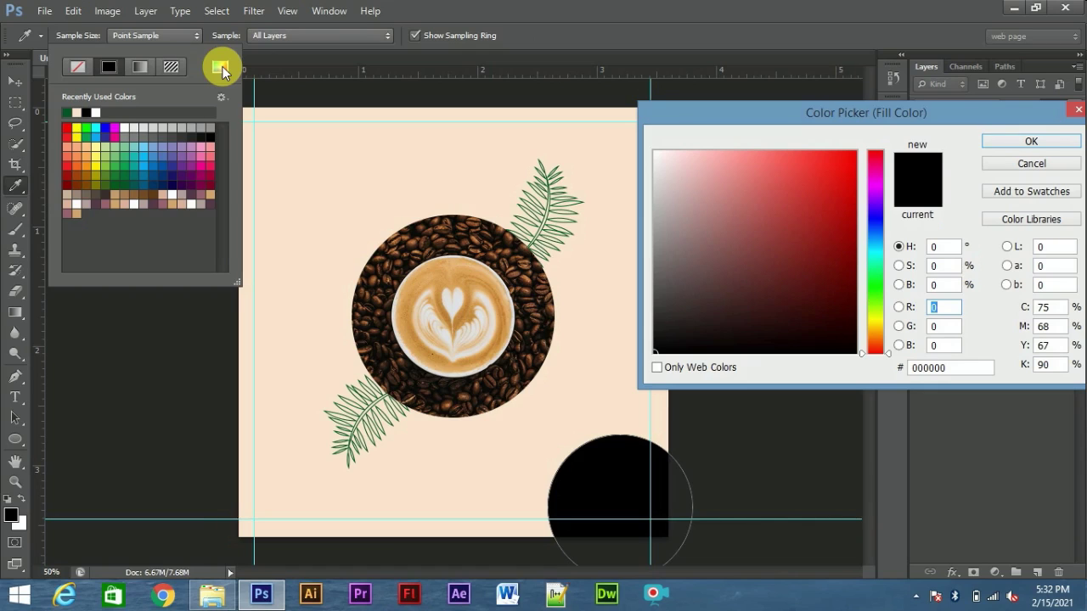
pyautogui.moveTo(961, 381); pyautogui.dragTo(896, 376)
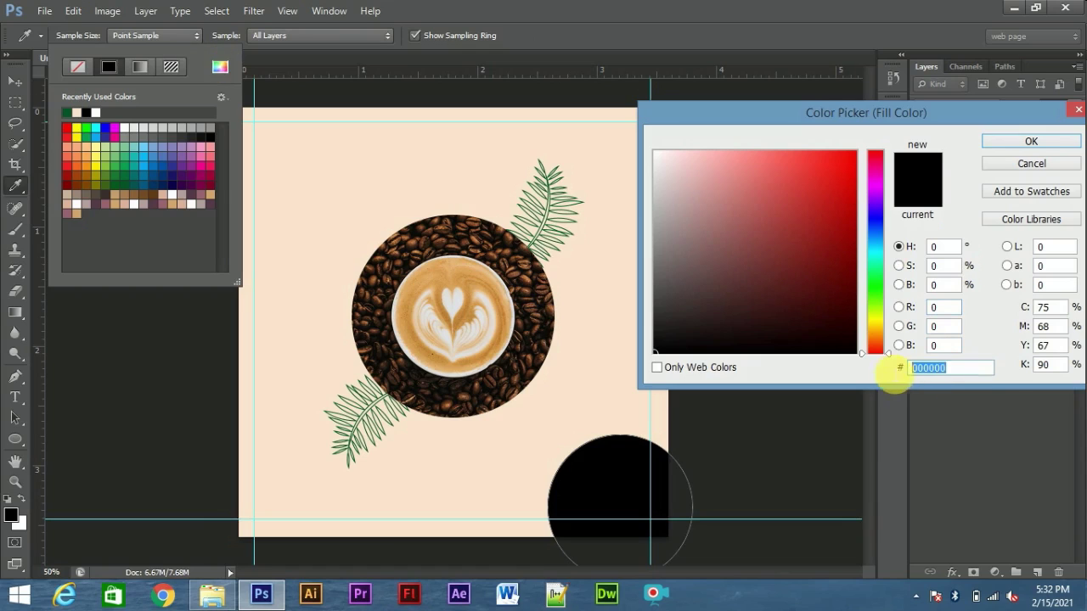
pyautogui.write('33')
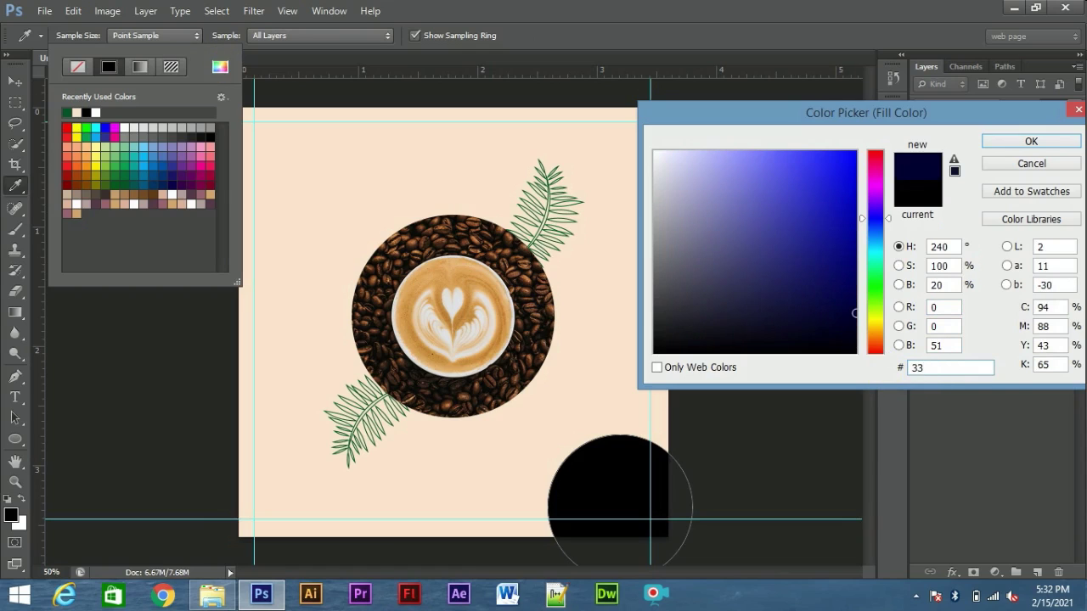
pyautogui.write('1601')
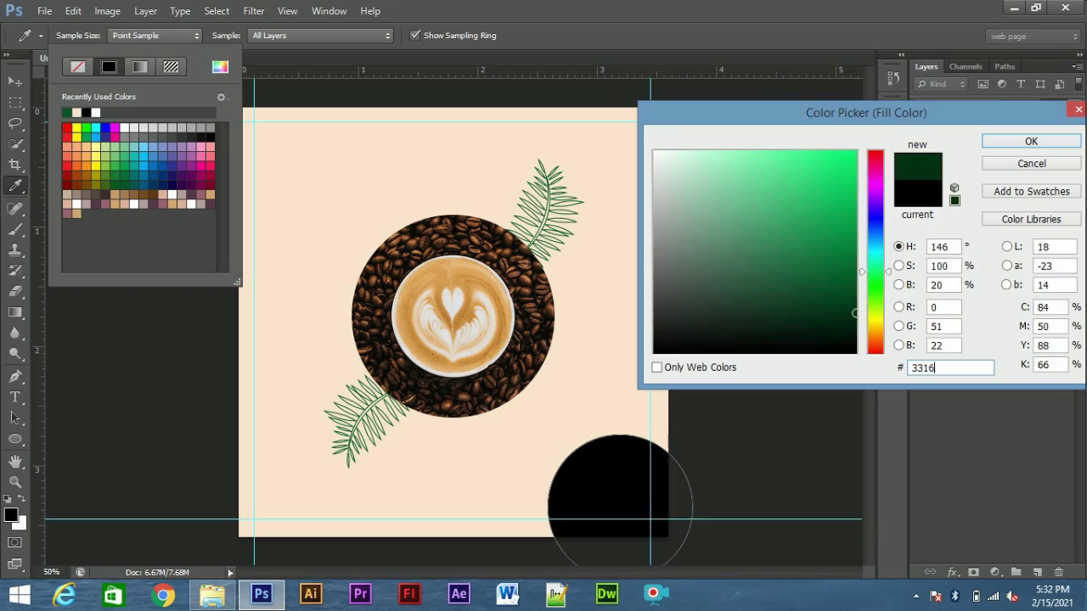
pyautogui.click(1010, 141)
# Add the text "ORDER NOW" on the cream background below the coffee photo.
pyautogui.click(17, 80)
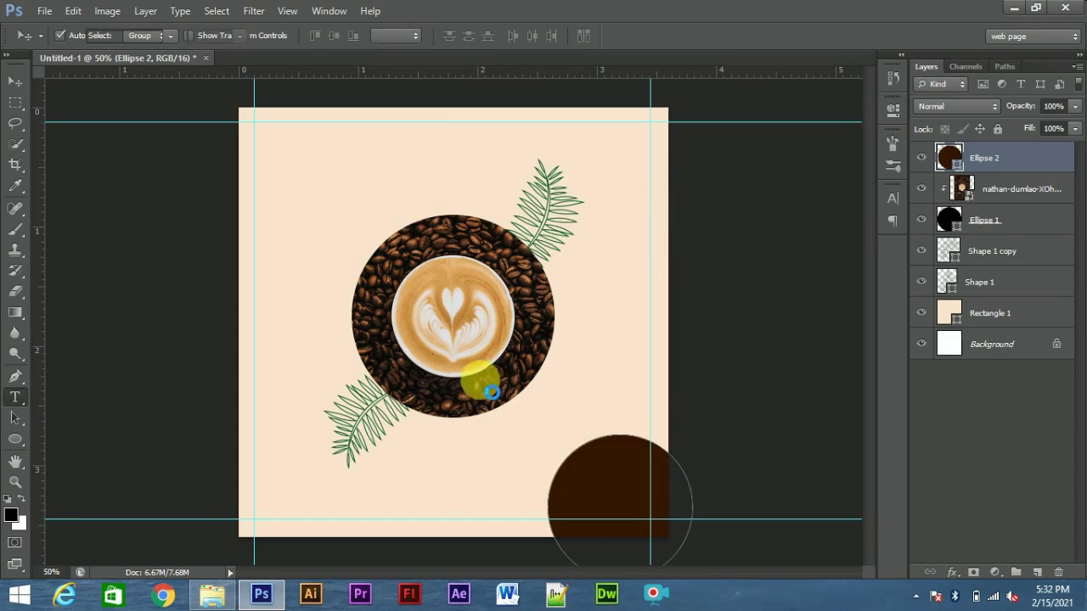
pyautogui.click(437, 456)
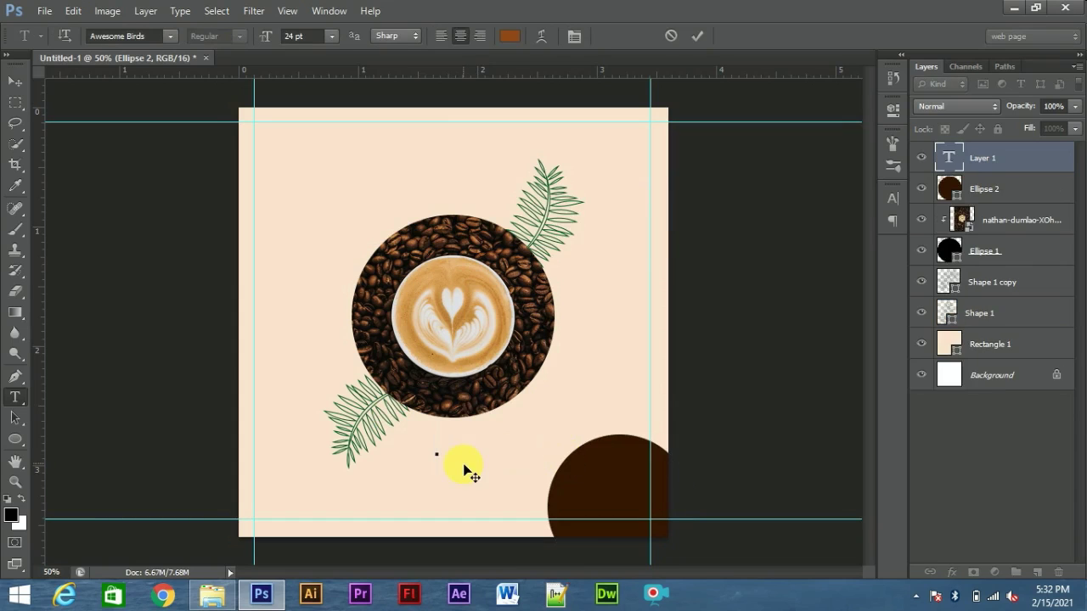
pyautogui.write('ORDER NOW')
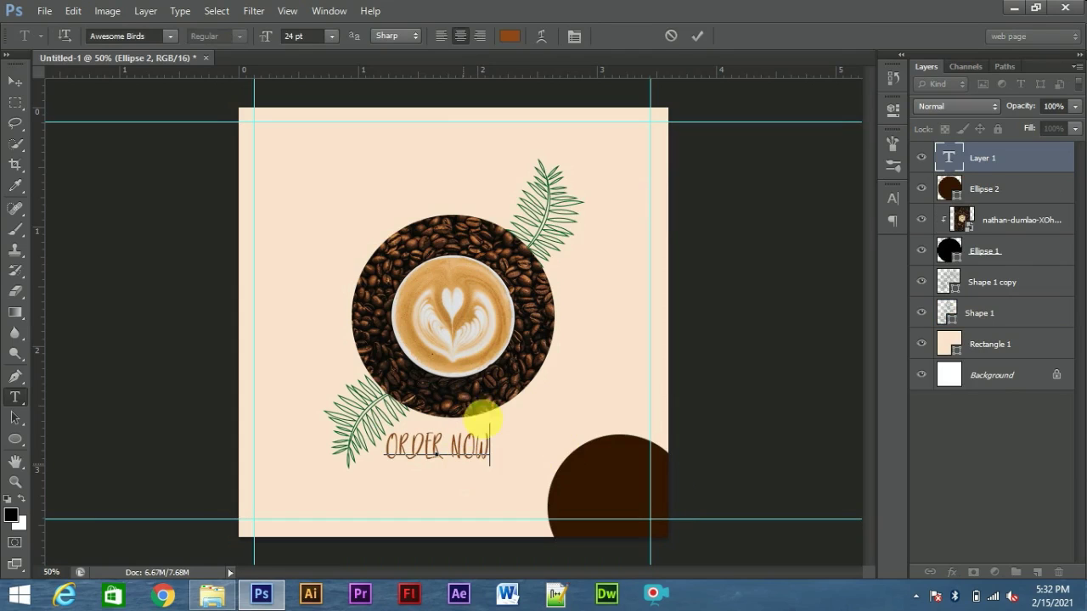
# Try to change the ORDER NOW text's font to Elephant while the text is still being edited.
pyautogui.click(892, 201)
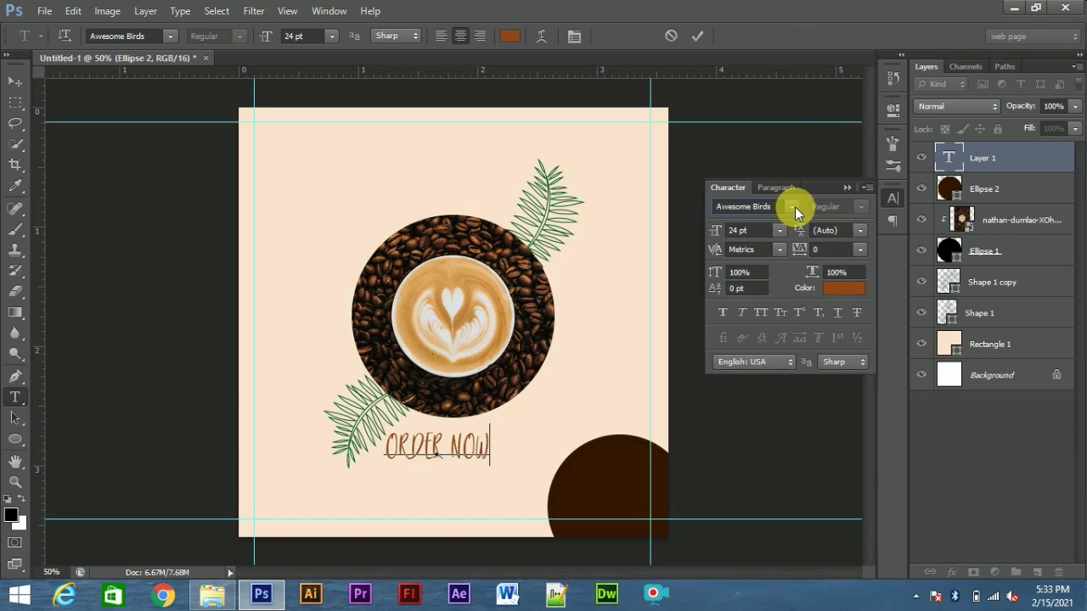
pyautogui.click(794, 207)
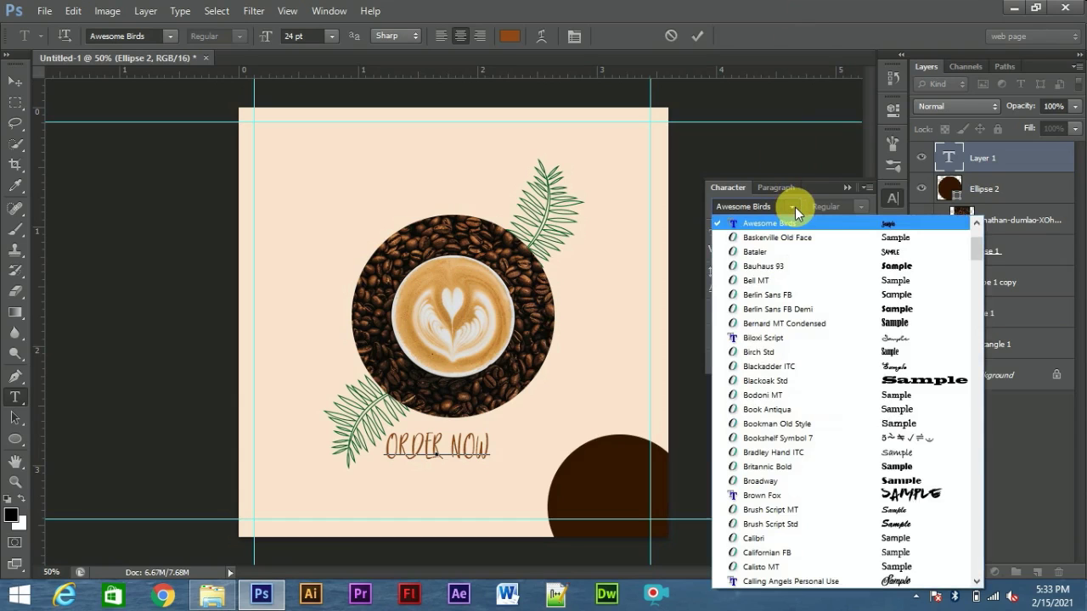
pyautogui.click(977, 582)
pyautogui.scroll(-7, 977, 582)
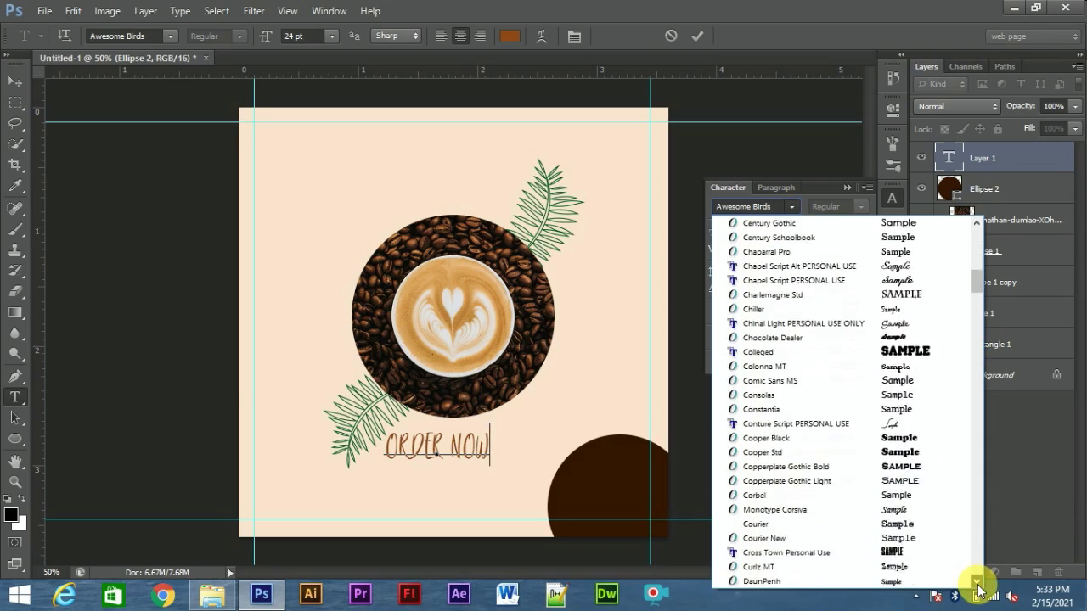
pyautogui.scroll(-1, 977, 586)
pyautogui.scroll(-2, 976, 586)
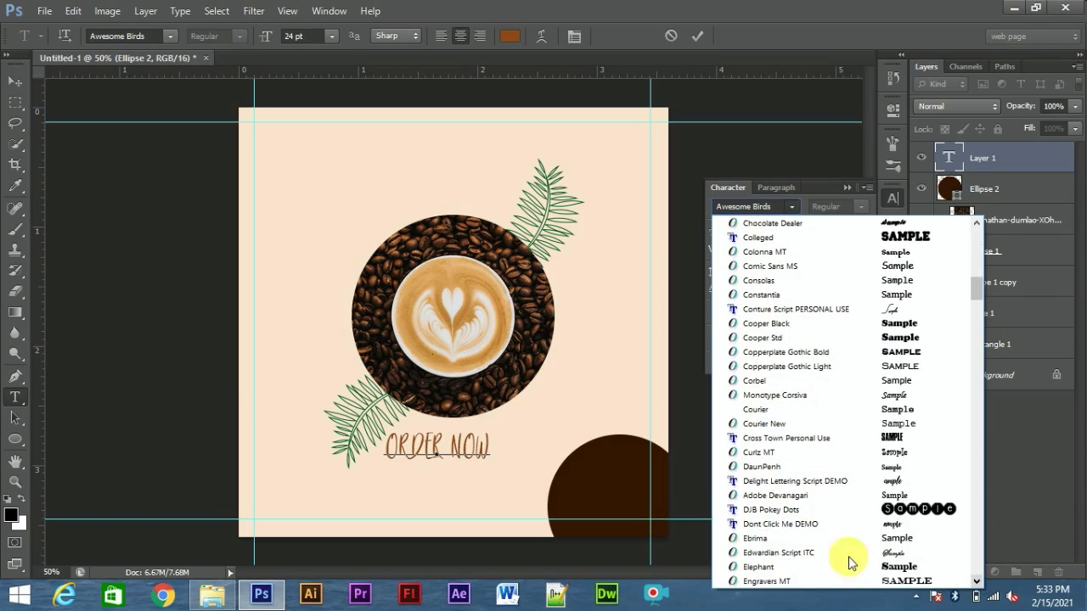
pyautogui.click(762, 567)
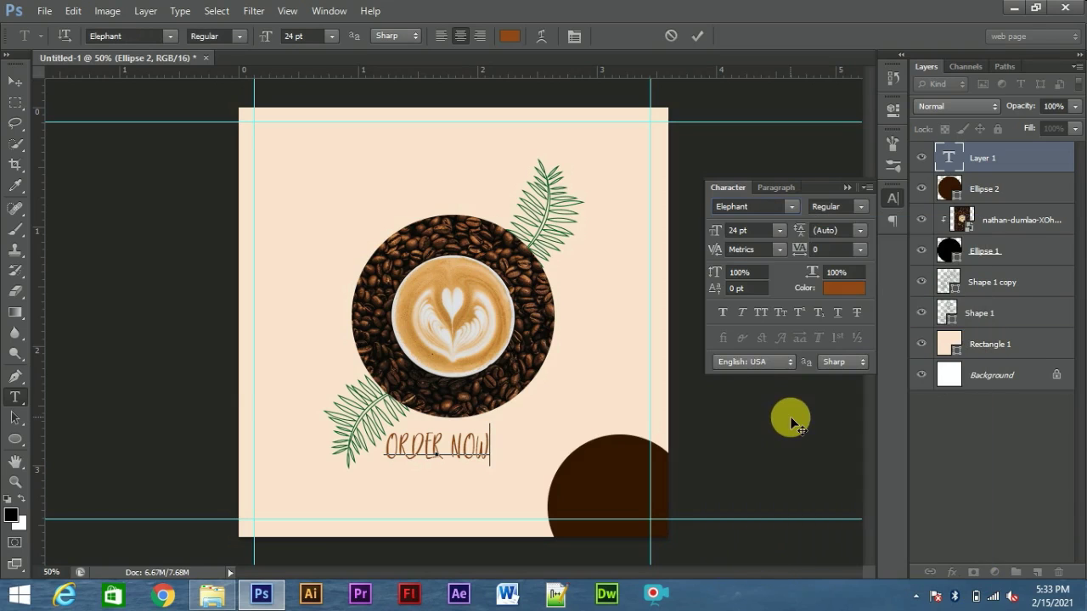
pyautogui.click(846, 187)
# Commit the ORDER NOW text and set the whole layer's font to Elephant Regular.
pyautogui.click(14, 82)
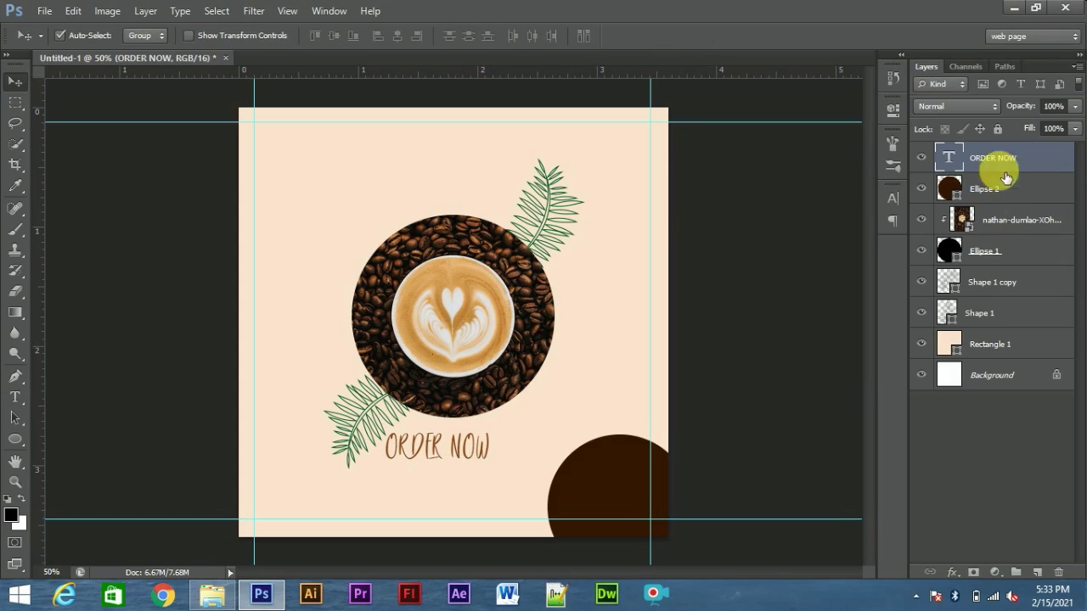
pyautogui.click(891, 199)
pyautogui.click(792, 210)
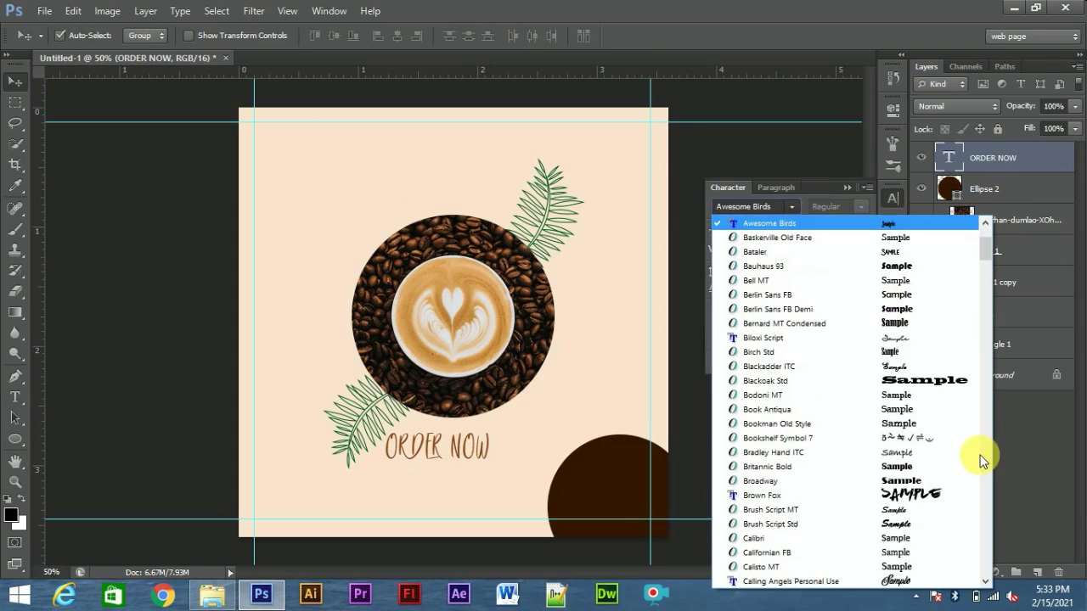
pyautogui.click(986, 583)
pyautogui.moveTo(986, 584); pyautogui.dragTo(986, 585)
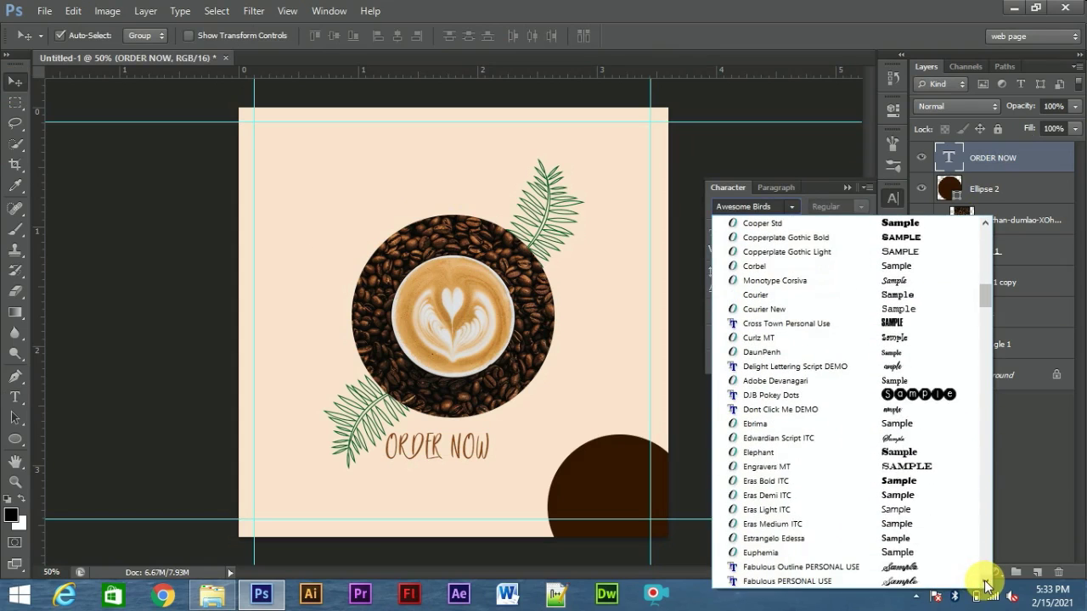
pyautogui.click(782, 453)
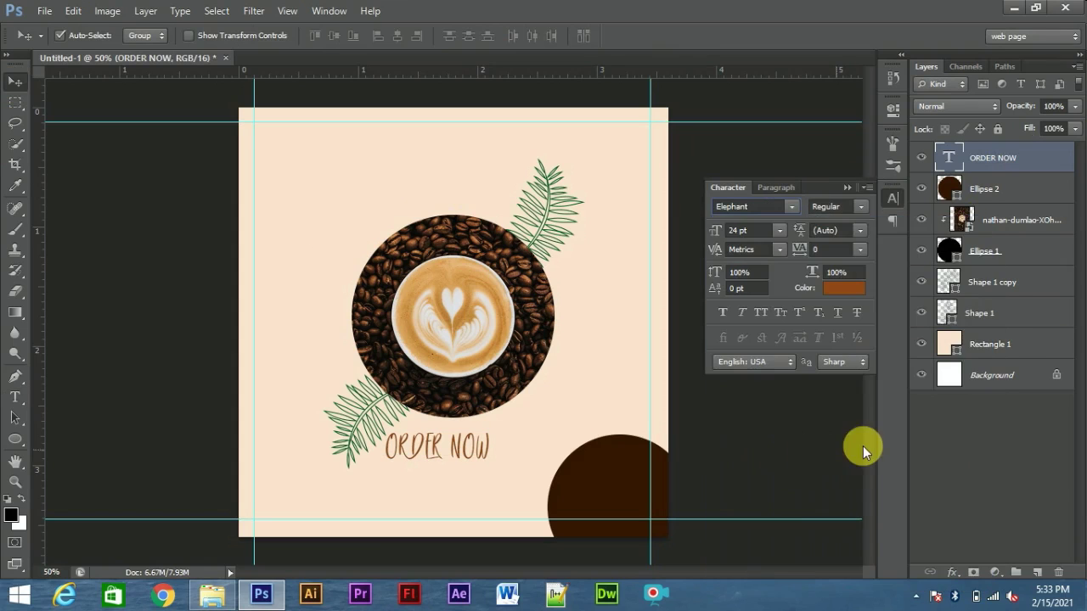
# Set the ORDER NOW text's size to 7 pt.
pyautogui.click(780, 233)
pyautogui.click(773, 270)
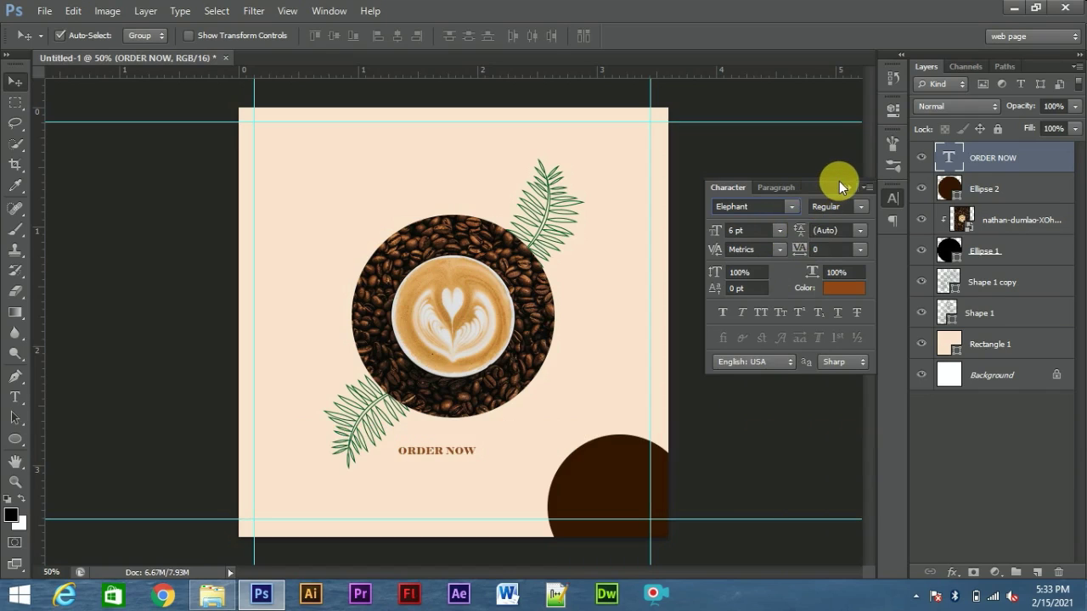
pyautogui.doubleClick(729, 231)
pyautogui.write('7')
pyautogui.press('Return')
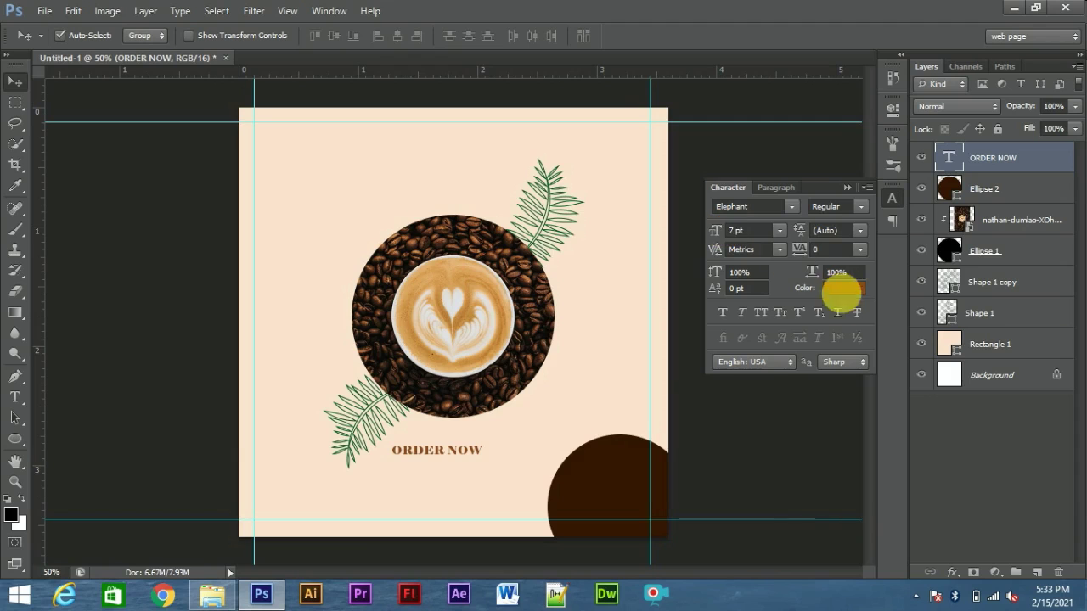
# Recolour the ORDER NOW text with the cream #f9e5ce sampled from the background.
pyautogui.click(843, 288)
pyautogui.click(600, 364)
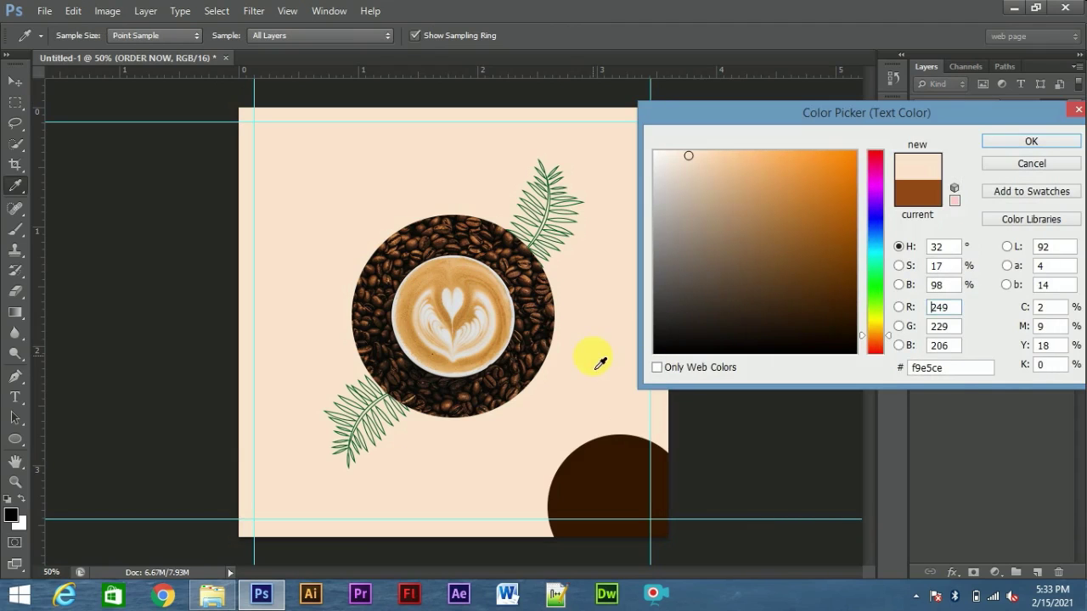
pyautogui.click(999, 143)
pyautogui.click(841, 182)
# Move the ORDER NOW text onto the dark brown corner circle, ending at the vertical margin guide, and apply the transform.
pyautogui.hotkey('ctrl', 't')
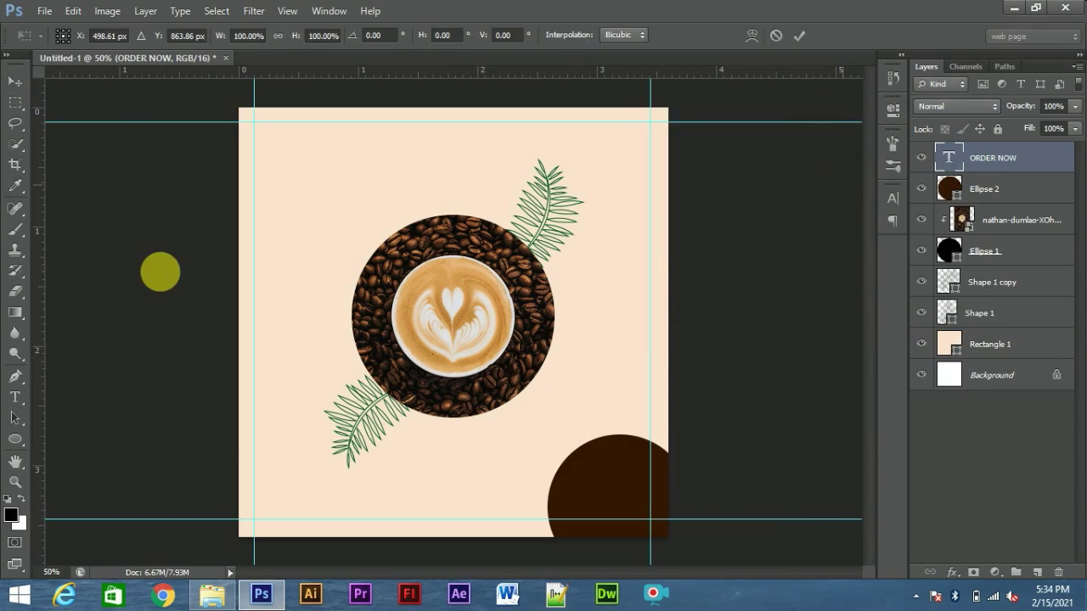
pyautogui.moveTo(469, 457); pyautogui.dragTo(637, 479)
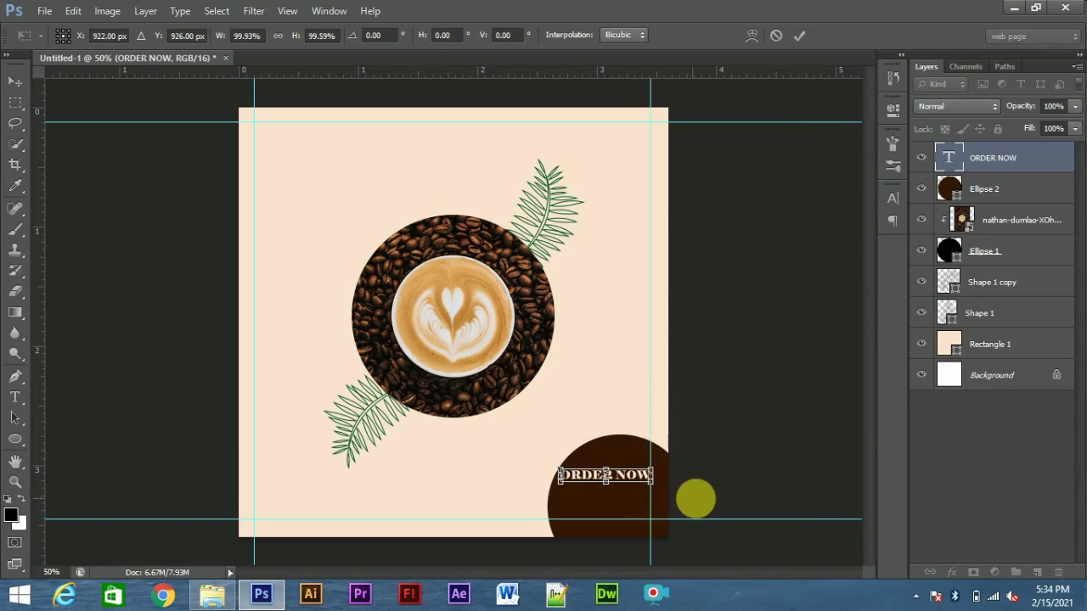
pyautogui.press('Return')
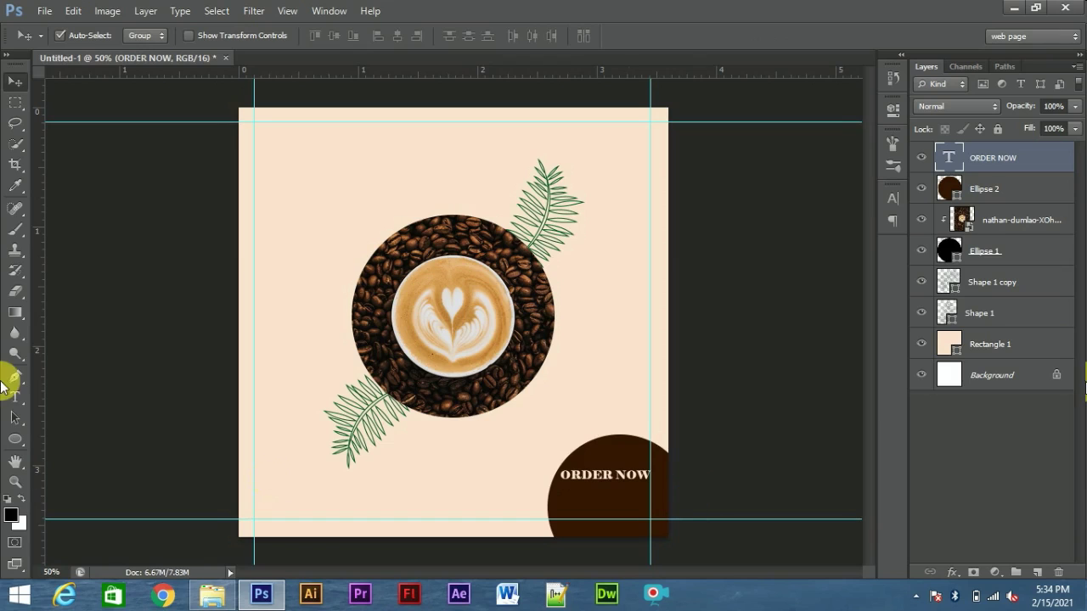
# Add a phone number text line in the same style and place it directly beneath ORDER NOW.
pyautogui.click(13, 399)
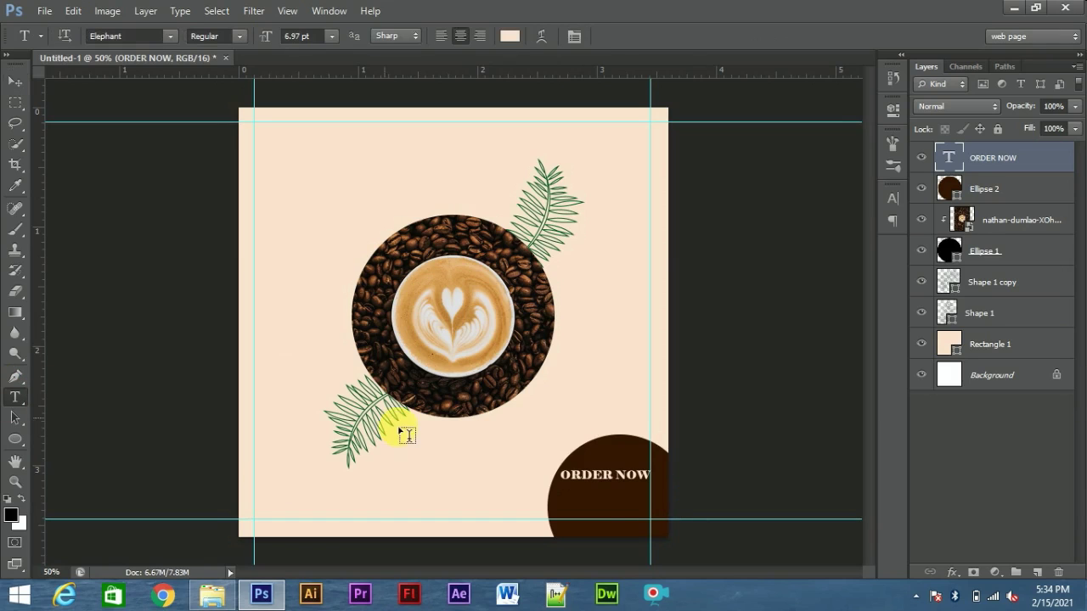
pyautogui.click(567, 496)
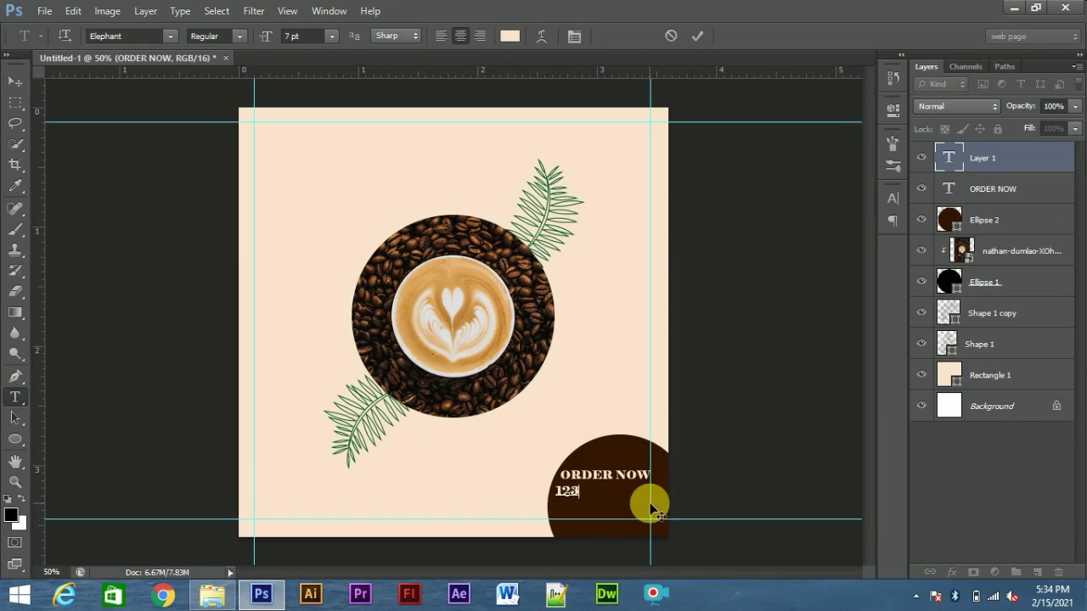
pyautogui.write('123-456-7890')
pyautogui.click(15, 81)
pyautogui.moveTo(596, 494); pyautogui.dragTo(636, 497)
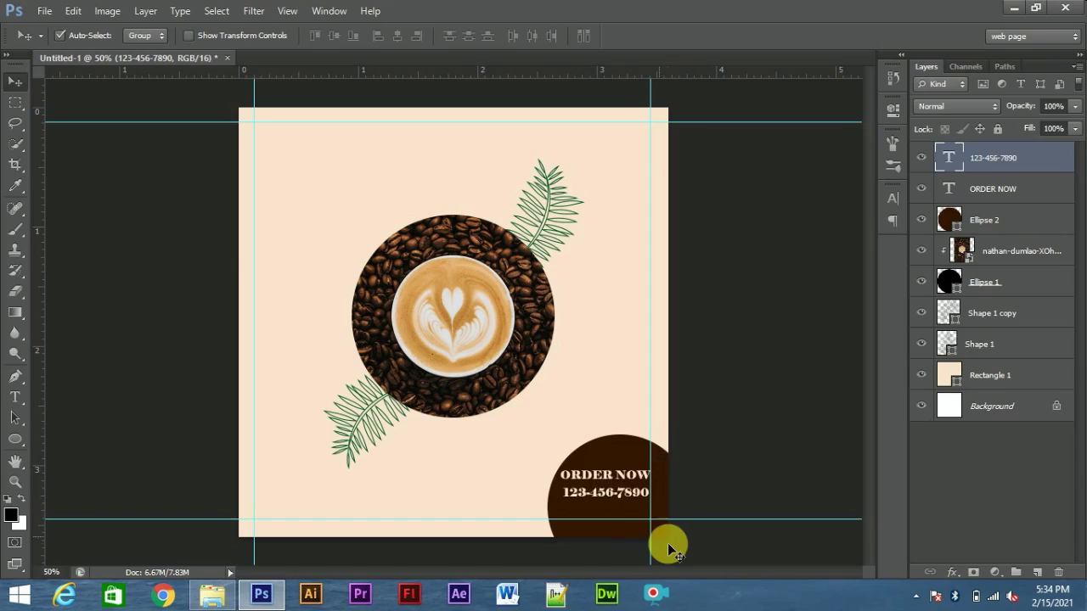
pyautogui.press('Up')
pyautogui.press('Up')
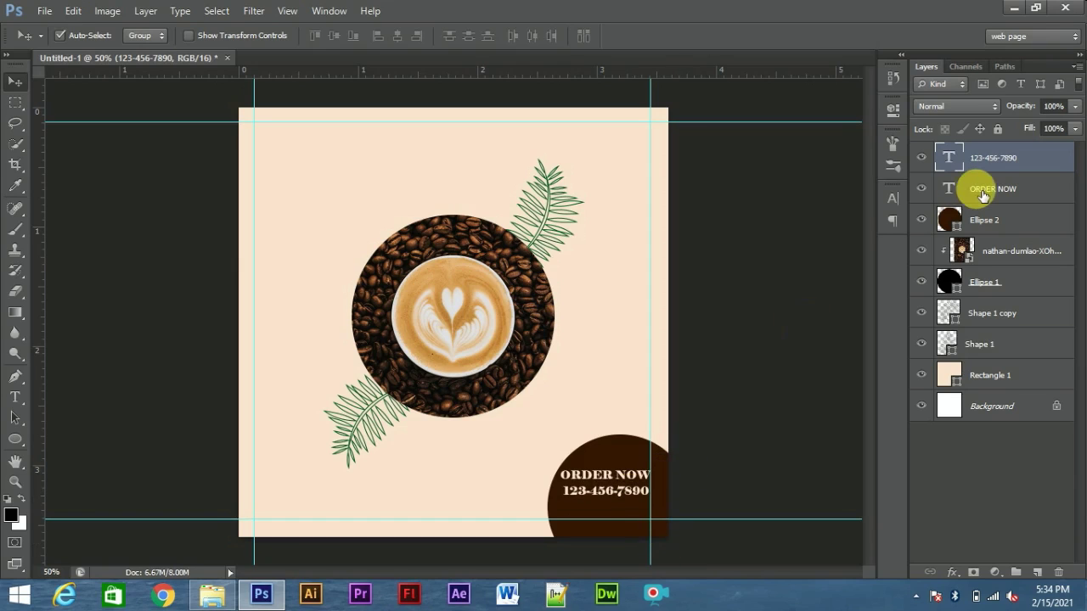
# Shift the ORDER NOW and phone number texts together down to the lower margin guide and slightly left.
pyautogui.keyDown('shift'); pyautogui.click(985, 195); pyautogui.keyUp('shift')
pyautogui.press('Down')
pyautogui.press('Down')
pyautogui.press('Down')
pyautogui.press('Down')
pyautogui.press('Down')
pyautogui.press('Down')
pyautogui.press('Down')
pyautogui.press('Down')
pyautogui.press('Down')
pyautogui.press('Down')
pyautogui.press('Down')
pyautogui.press('Down')
pyautogui.press('Down')
pyautogui.press('Down')
pyautogui.press('Down')
pyautogui.press('Down')
pyautogui.press('Down')
pyautogui.press('Down')
pyautogui.press('Down')
pyautogui.press('Down')
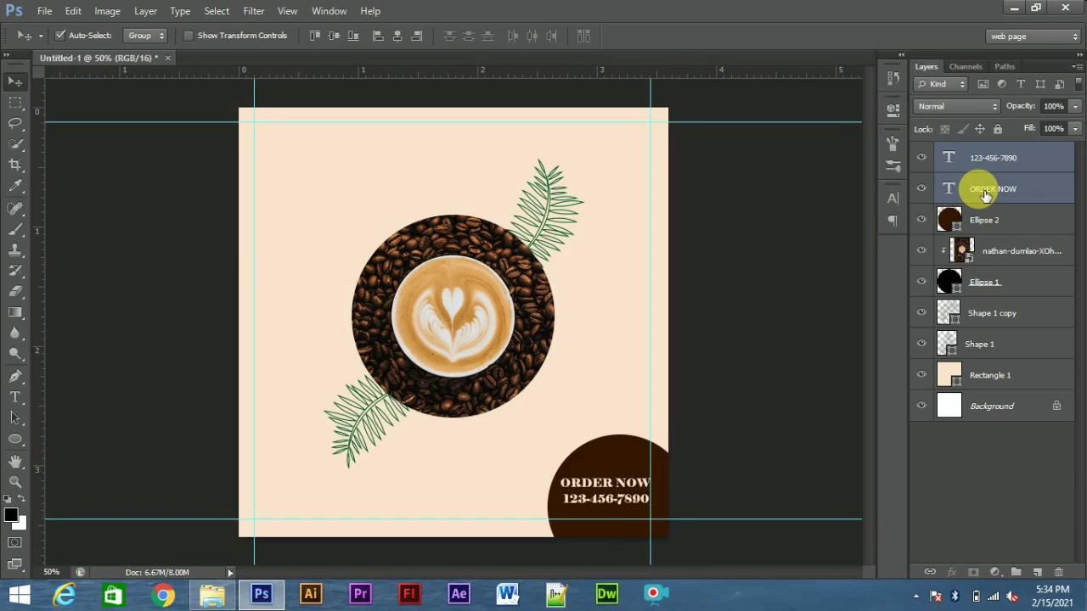
pyautogui.press('Down')
pyautogui.press('Down')
pyautogui.press('Down')
pyautogui.press('Down')
pyautogui.press('Down')
pyautogui.press('Down')
pyautogui.press('Down')
pyautogui.press('Down')
pyautogui.press('Down')
pyautogui.press('Down')
pyautogui.press('Down')
pyautogui.press('Down')
pyautogui.press('Down')
pyautogui.press('Down')
pyautogui.press('Down')
pyautogui.press('Down')
pyautogui.press('Left')
pyautogui.press('Left')
pyautogui.press('Left')
pyautogui.press('Left')
pyautogui.press('Down')
pyautogui.press('Left')
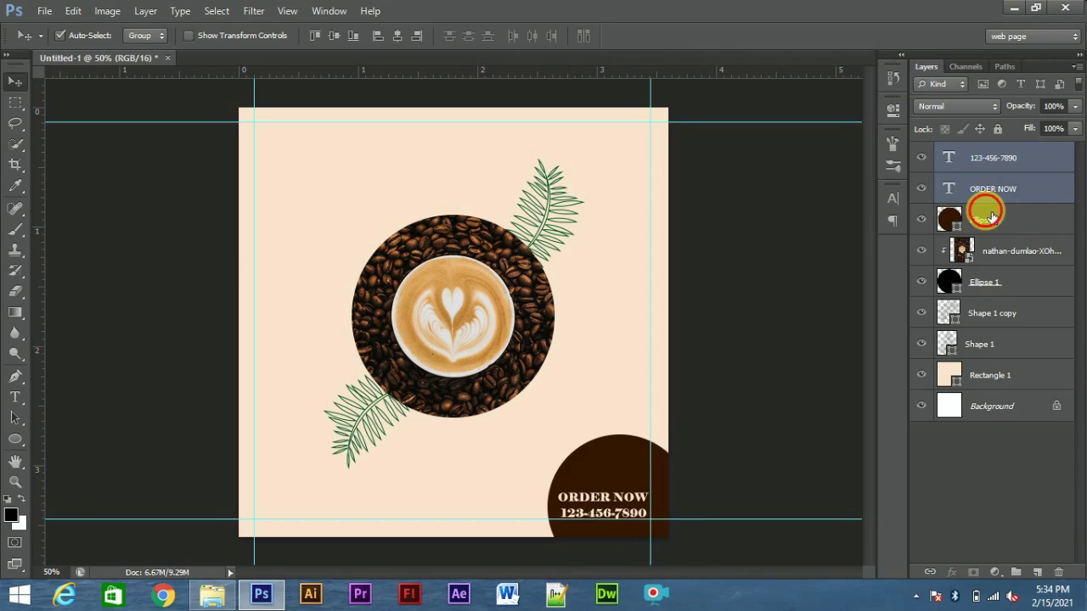
# Reposition the dark brown Ellipse 2 circle slightly left and down so it frames the ORDER NOW and phone number texts.
pyautogui.click(990, 219)
pyautogui.hotkey('ctrl', '+')
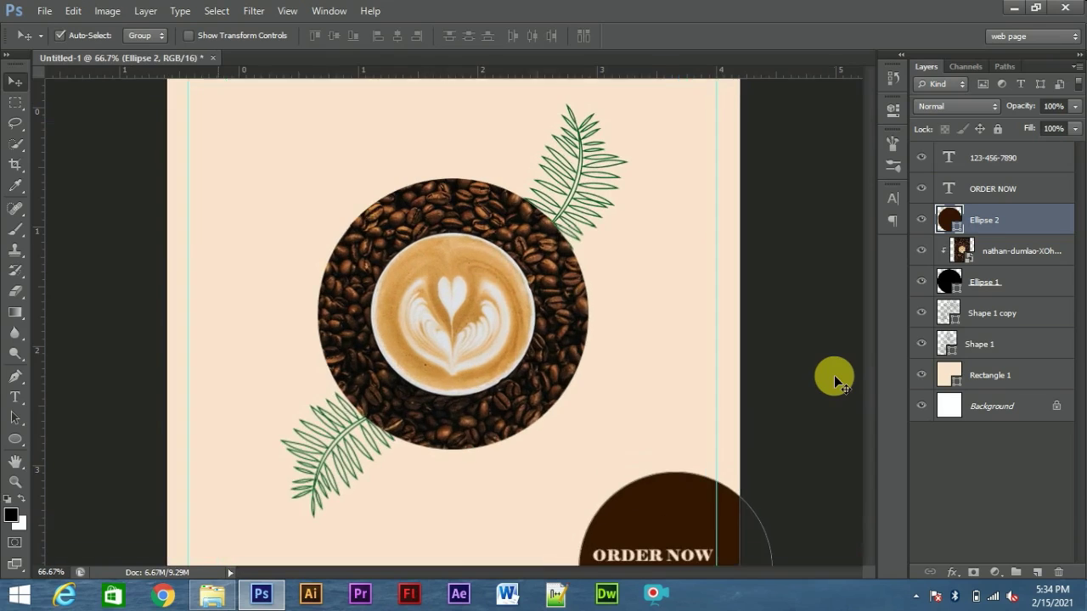
pyautogui.moveTo(871, 310); pyautogui.dragTo(869, 371)
pyautogui.moveTo(678, 337); pyautogui.dragTo(678, 340)
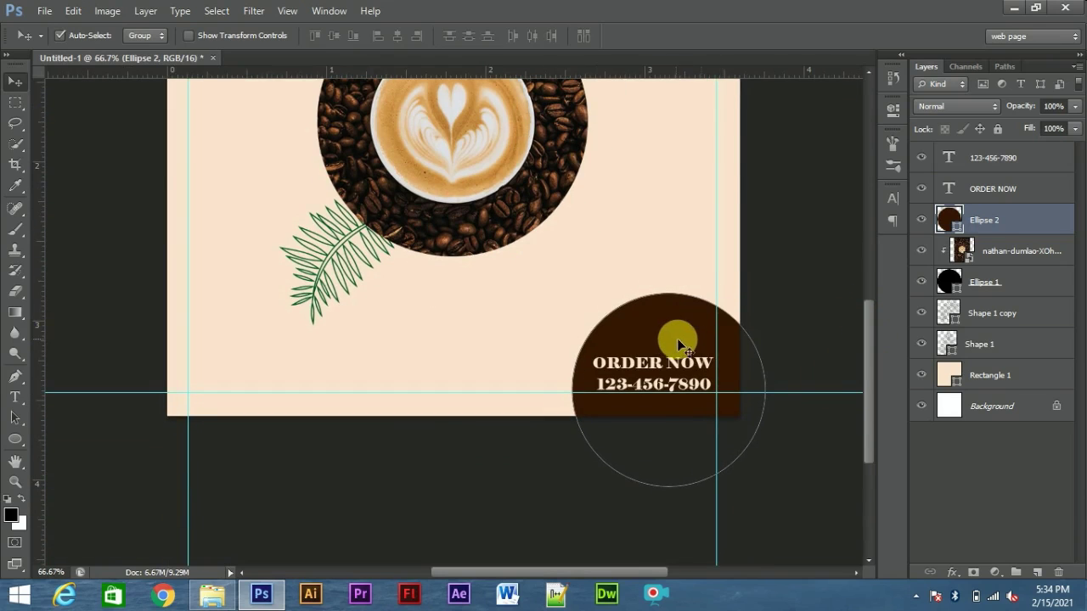
pyautogui.press('Left')
pyautogui.press('Left')
pyautogui.press('Left')
pyautogui.press('Down')
pyautogui.press('Down')
pyautogui.press('Down')
pyautogui.press('Left')
pyautogui.press('Left')
pyautogui.press('Left')
pyautogui.press('Left')
pyautogui.press('Left')
pyautogui.press('Left')
pyautogui.press('Left')
pyautogui.press('Left')
pyautogui.press('Left')
pyautogui.press('Left')
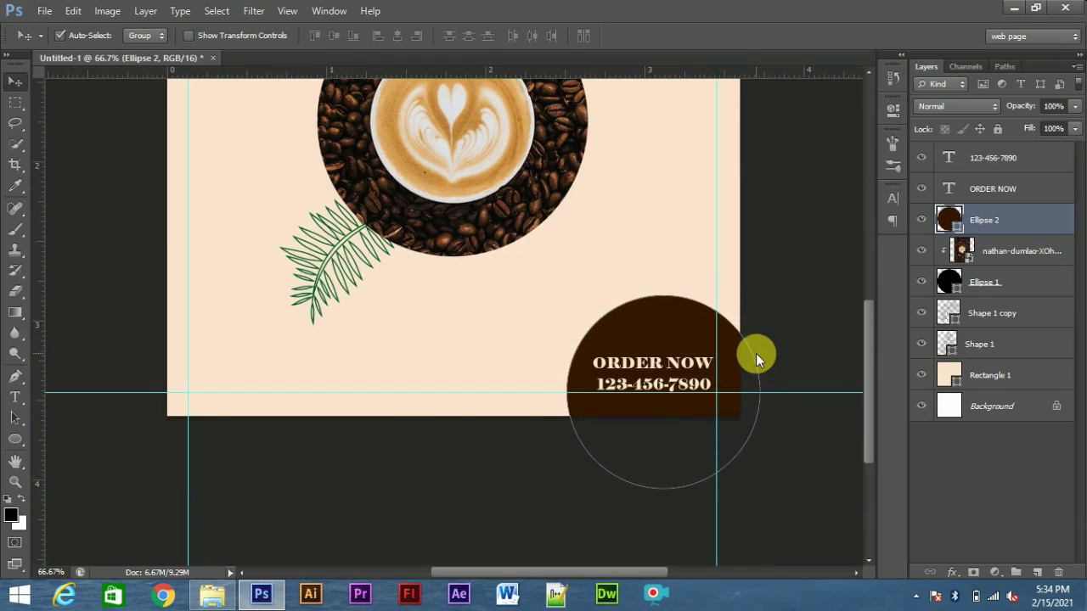
pyautogui.press('Down')
pyautogui.press('Down')
pyautogui.press('Down')
pyautogui.press('Down')
pyautogui.press('Down')
pyautogui.press('Down')
pyautogui.press('Down')
pyautogui.press('Down')
pyautogui.press('Left')
pyautogui.press('Left')
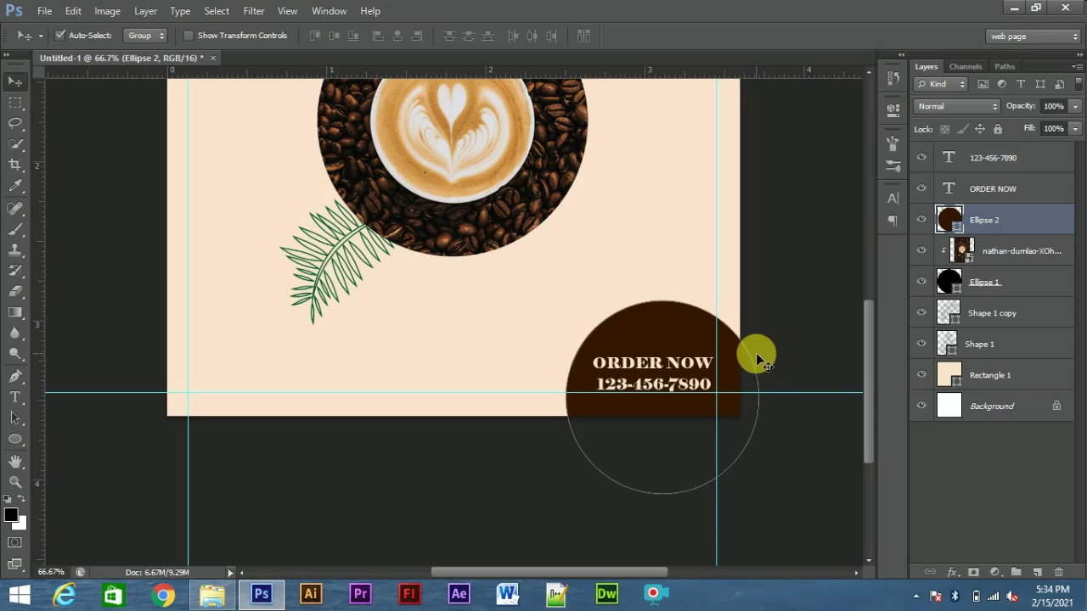
# Duplicate the Ellipse 2 circle and place the copy at the top of the layer stack.
pyautogui.moveTo(871, 417); pyautogui.dragTo(795, 298)
pyautogui.click(796, 298)
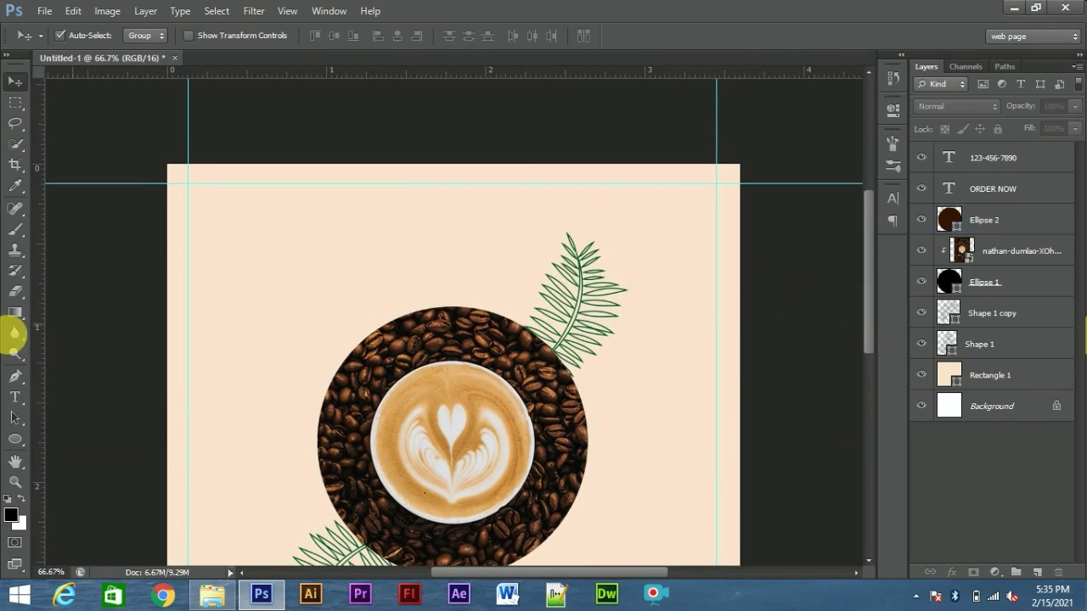
pyautogui.click(1039, 229)
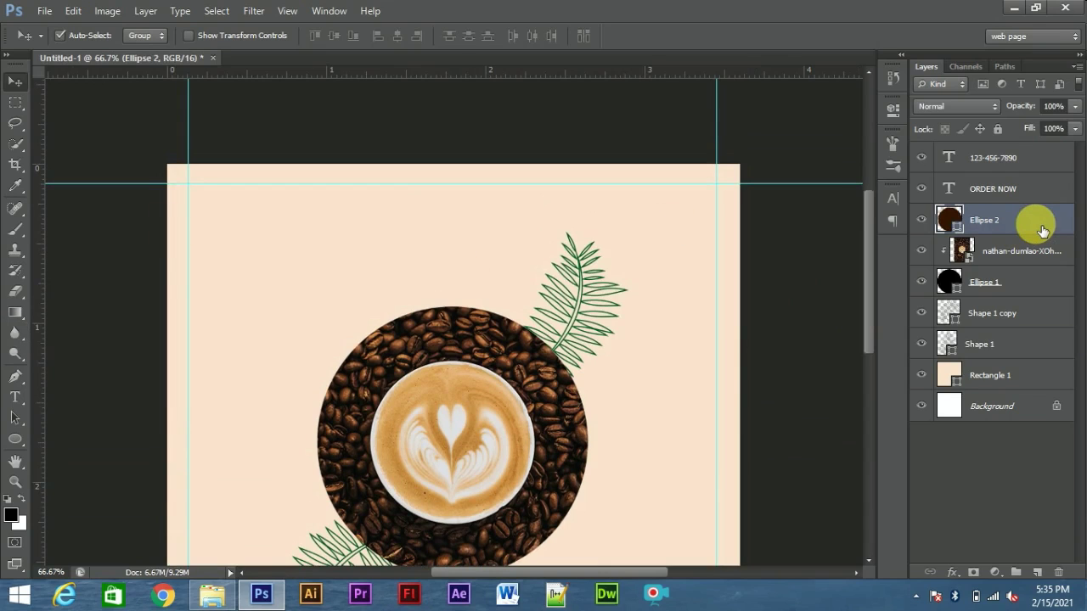
pyautogui.hotkey('ctrl', 'j')
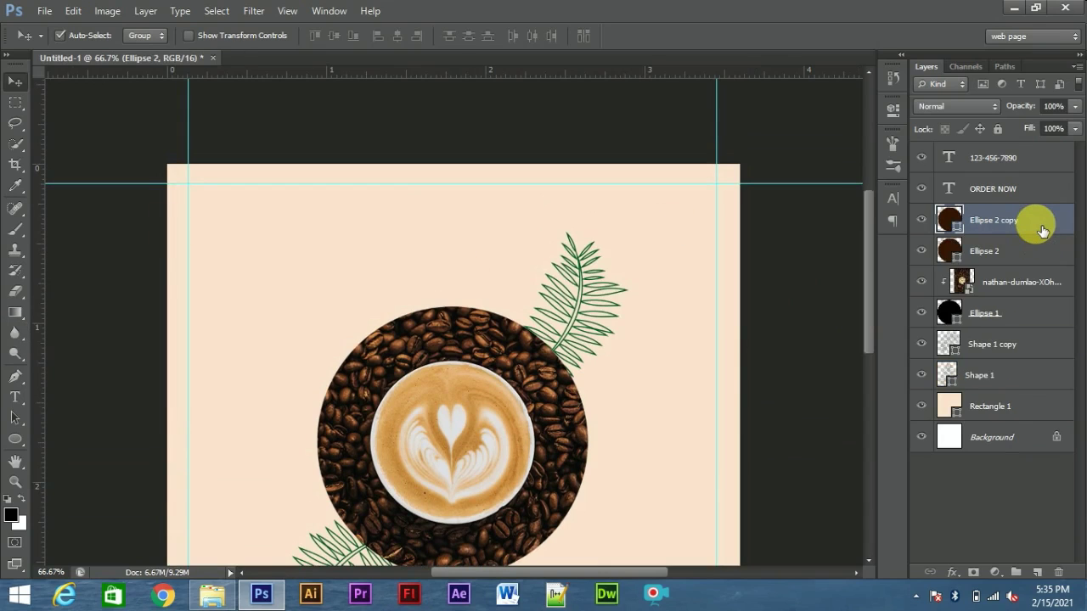
pyautogui.moveTo(1051, 224); pyautogui.dragTo(1010, 166)
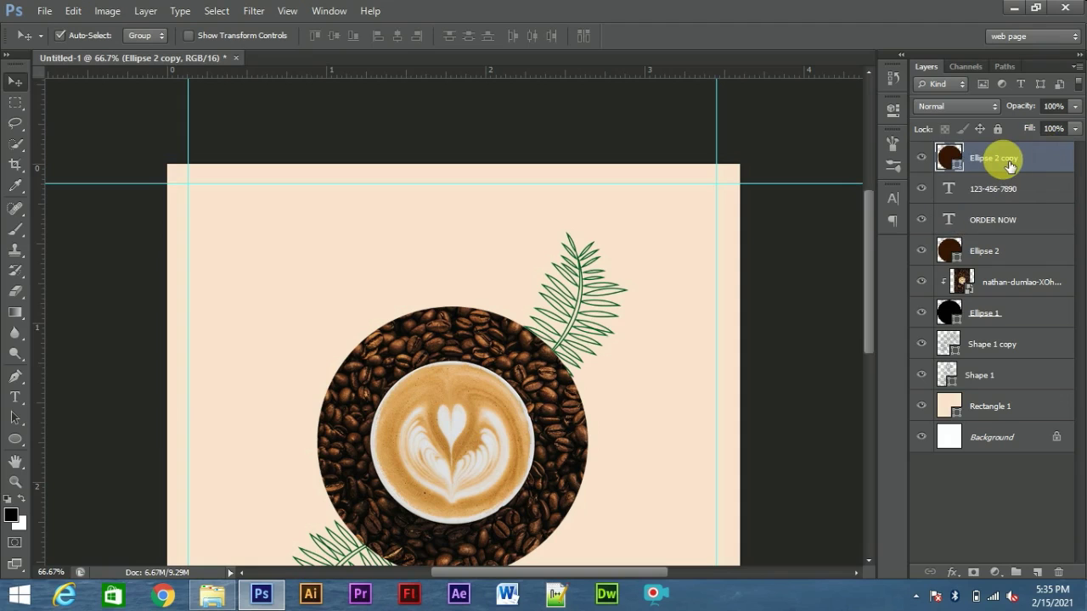
# Move the circle copy to the post's upper-left corner, centred where the guides cross at X 40 px, Y 38 px.
pyautogui.hotkey('ctrl', 't')
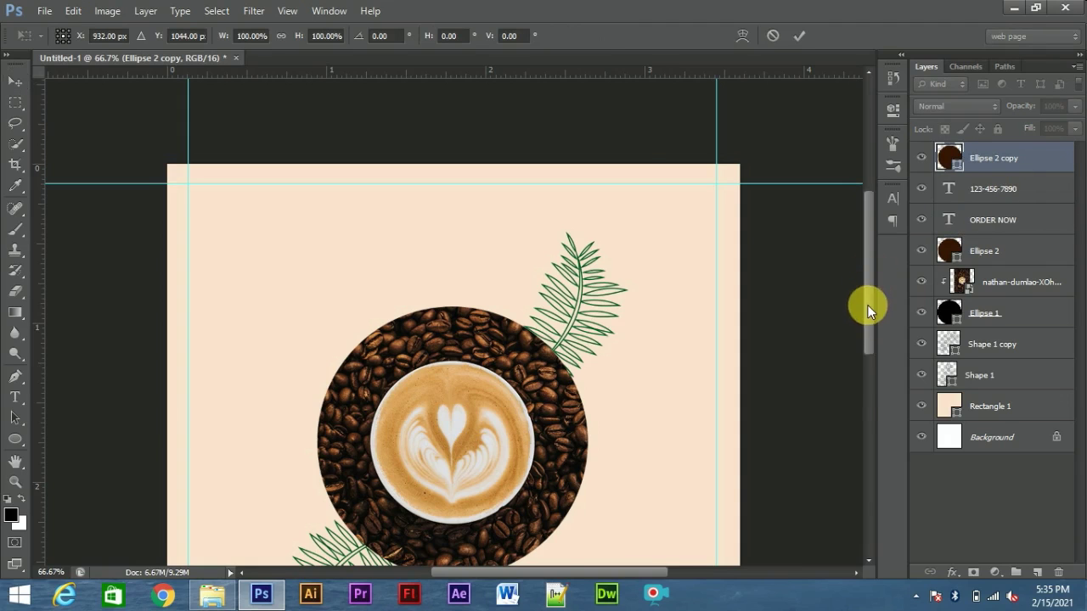
pyautogui.scroll(-5, 867, 310)
pyautogui.moveTo(663, 517); pyautogui.dragTo(273, 114)
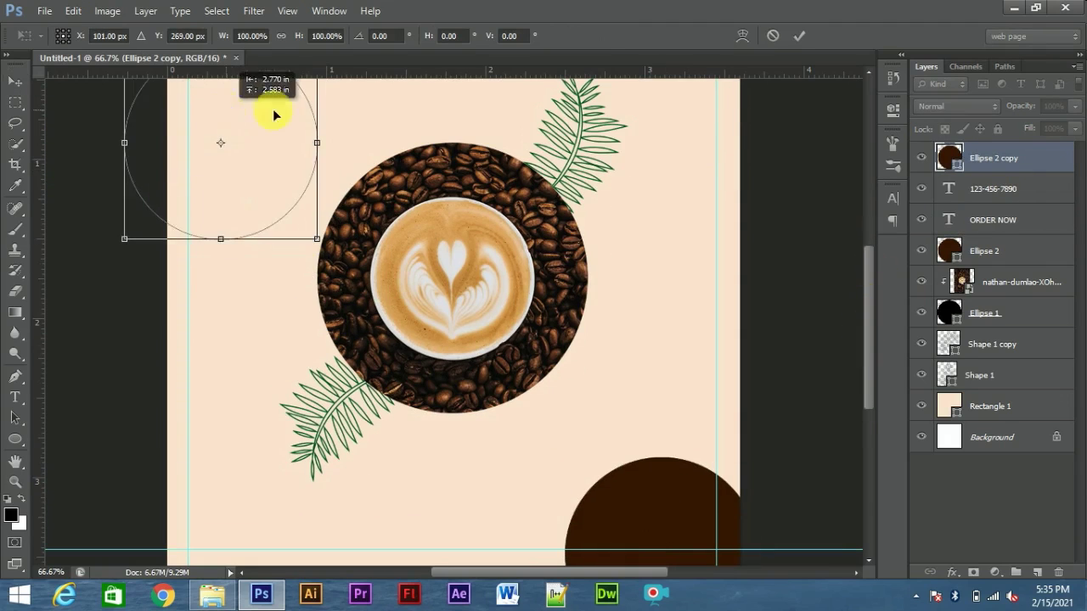
pyautogui.moveTo(867, 323); pyautogui.dragTo(867, 270)
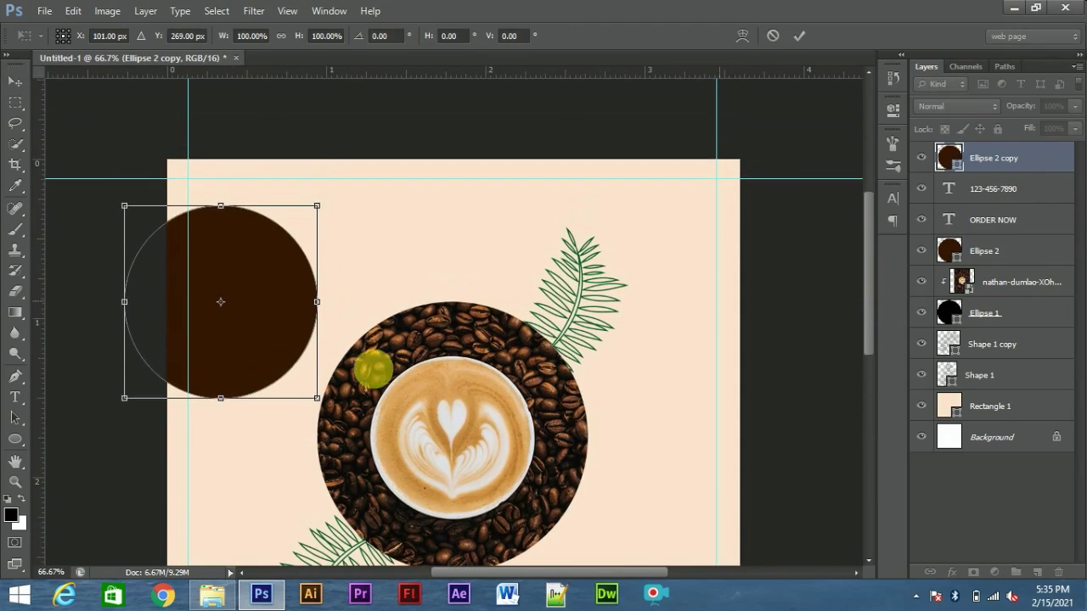
pyautogui.moveTo(270, 341); pyautogui.dragTo(239, 220)
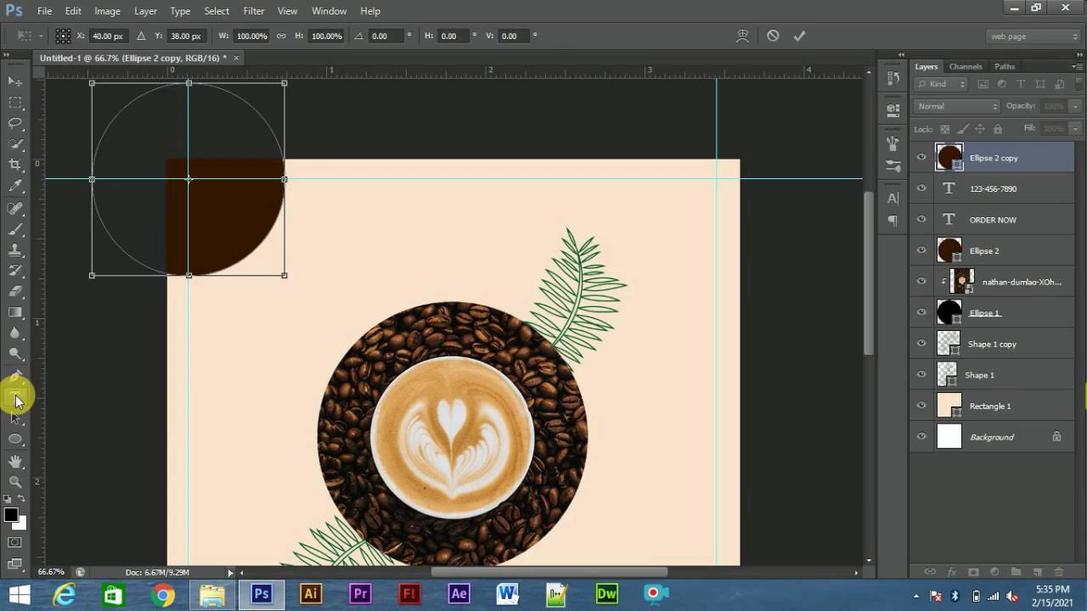
pyautogui.press('Return')
# Add the two-line text YOUR LOGO and position it inside the upper-left circle against both guides, at X 90 px, Y 71 px.
pyautogui.click(15, 398)
pyautogui.click(379, 231)
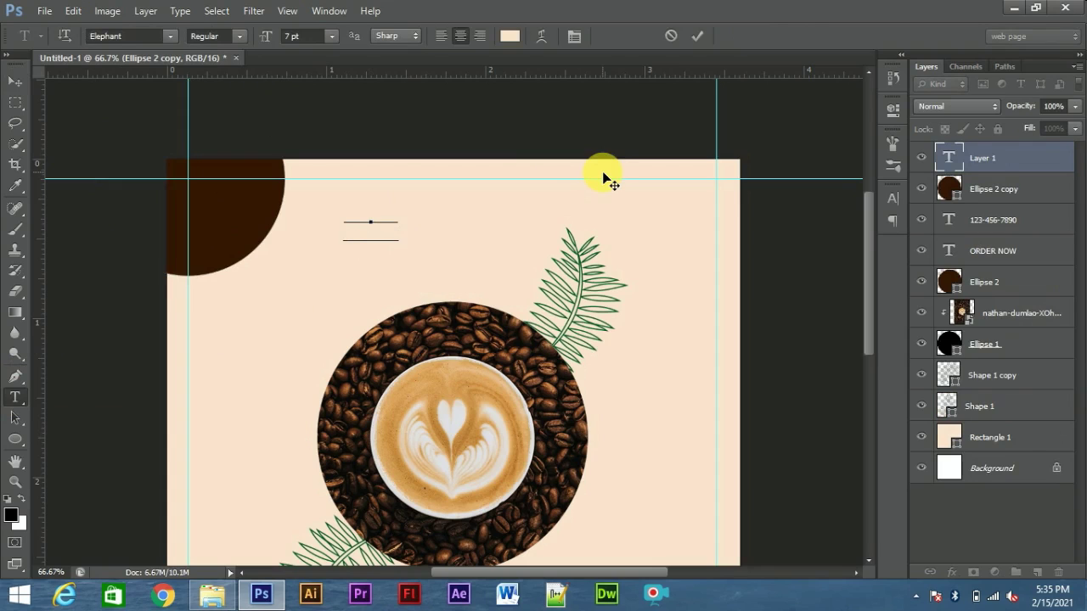
pyautogui.click(15, 82)
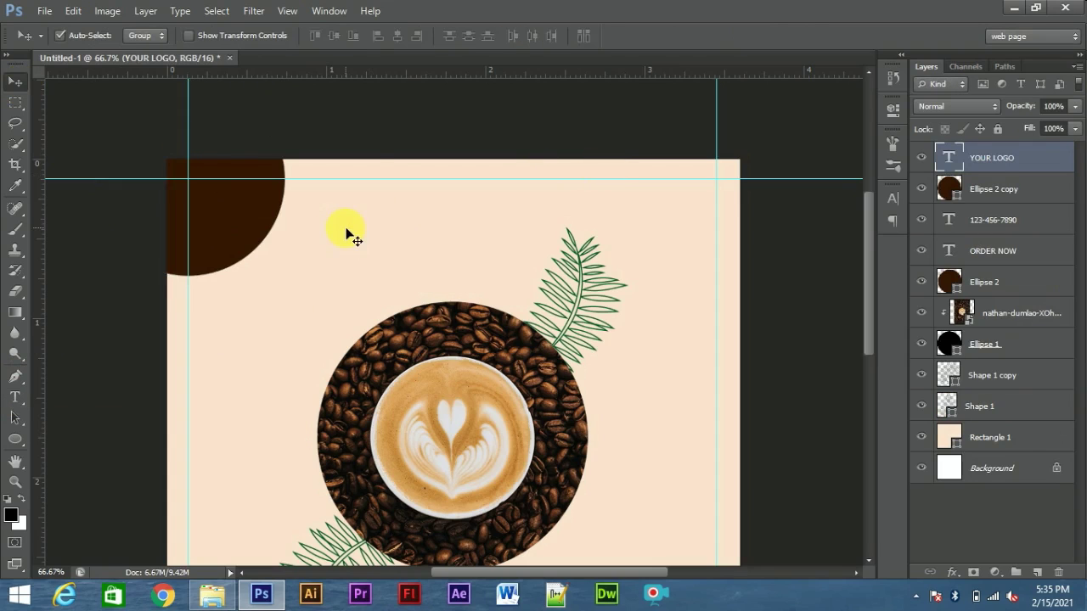
pyautogui.hotkey('ctrl', 't')
pyautogui.moveTo(387, 235); pyautogui.dragTo(233, 206)
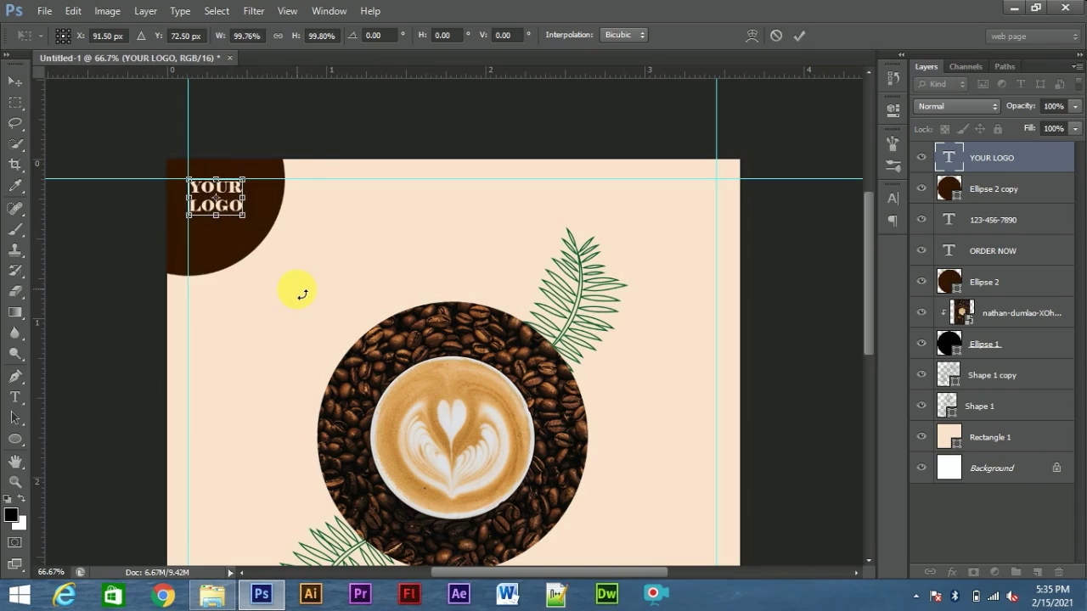
pyautogui.press('Left')
pyautogui.press('Up')
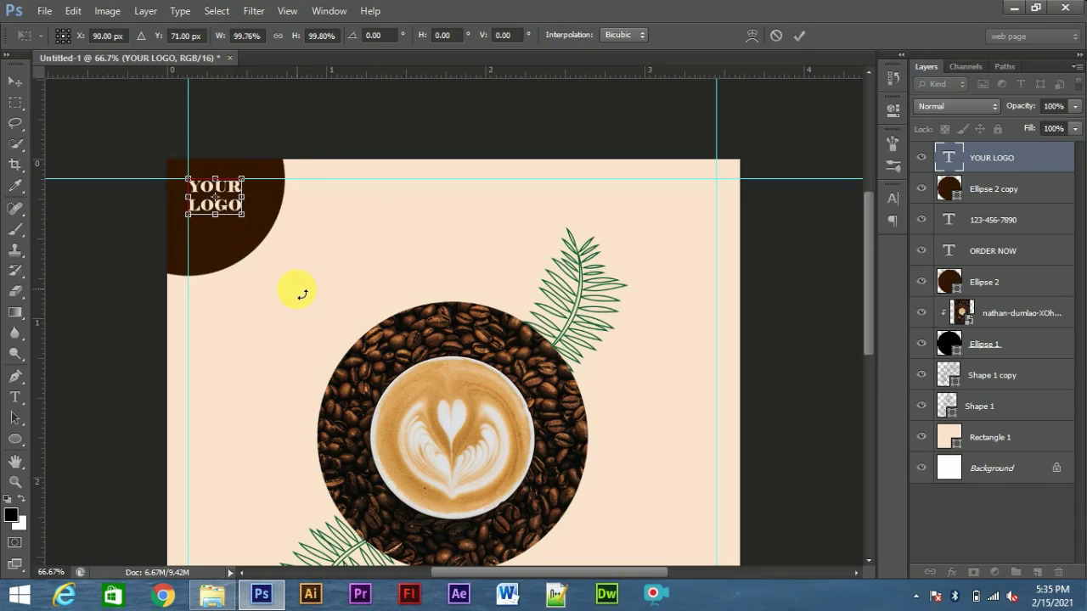
pyautogui.press('Return')
# Nudge the upper-left brown circle up and slightly left behind the YOUR LOGO text, then deselect it.
pyautogui.click(972, 187)
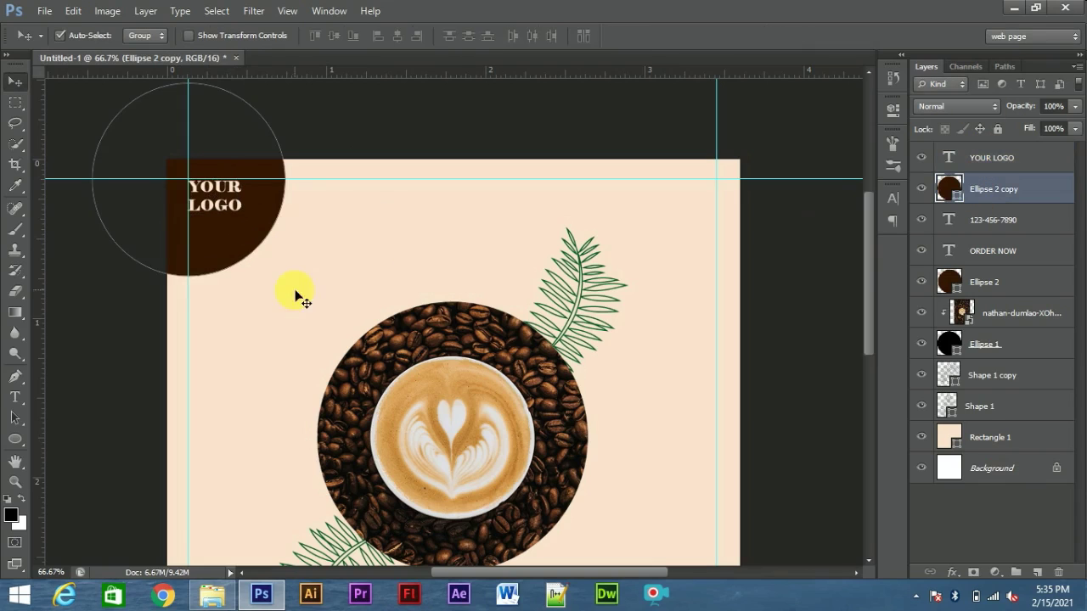
pyautogui.hotkey('shift', 'Up')
pyautogui.hotkey('shift', 'Up')
pyautogui.hotkey('shift', 'Up')
pyautogui.hotkey('shift', 'Up')
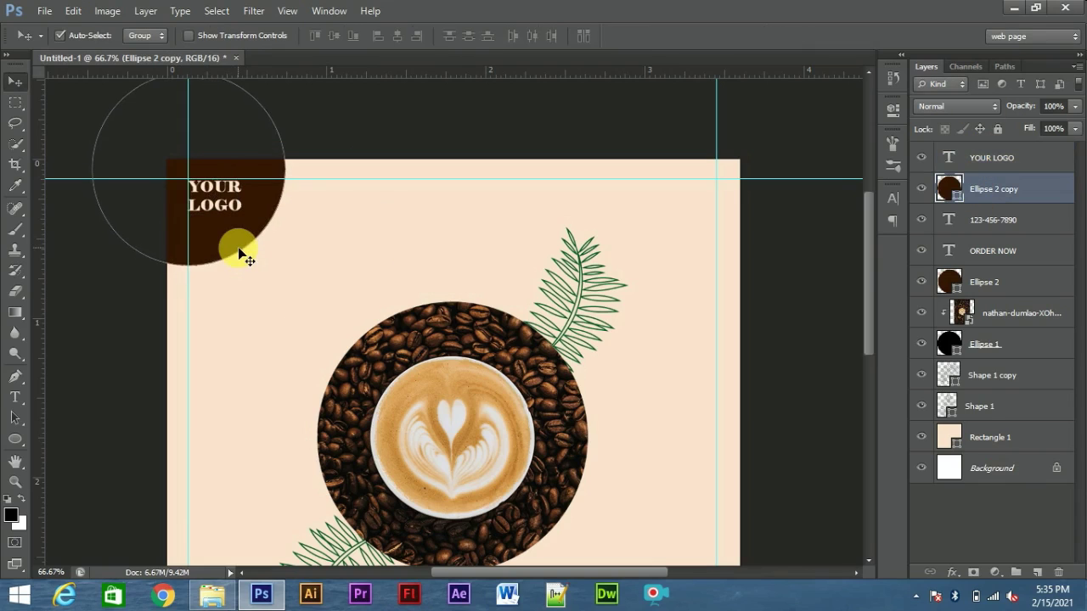
pyautogui.hotkey('shift', 'Left')
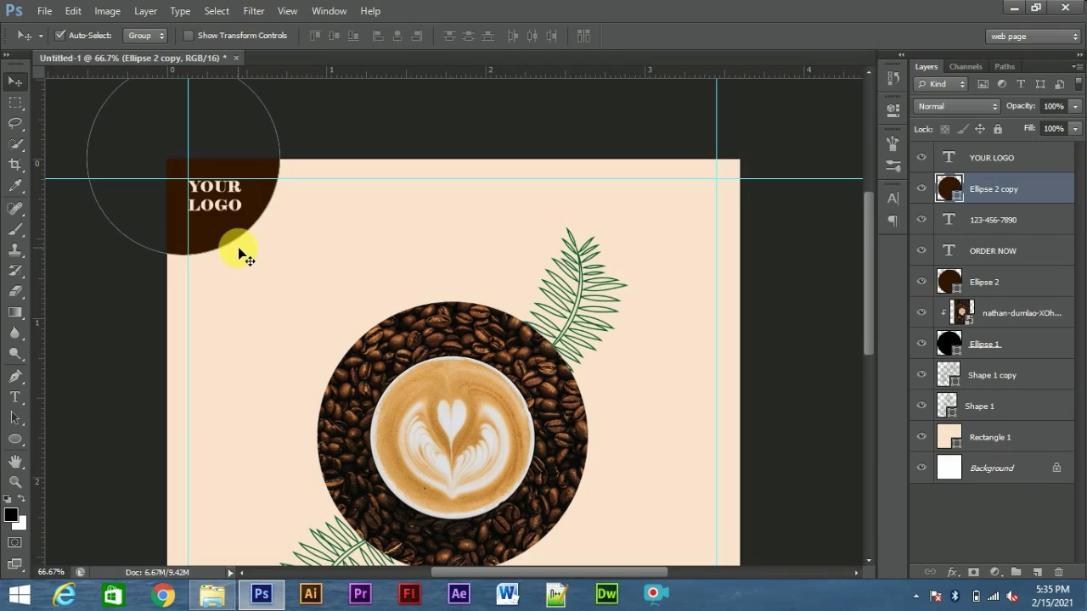
pyautogui.click(114, 328)
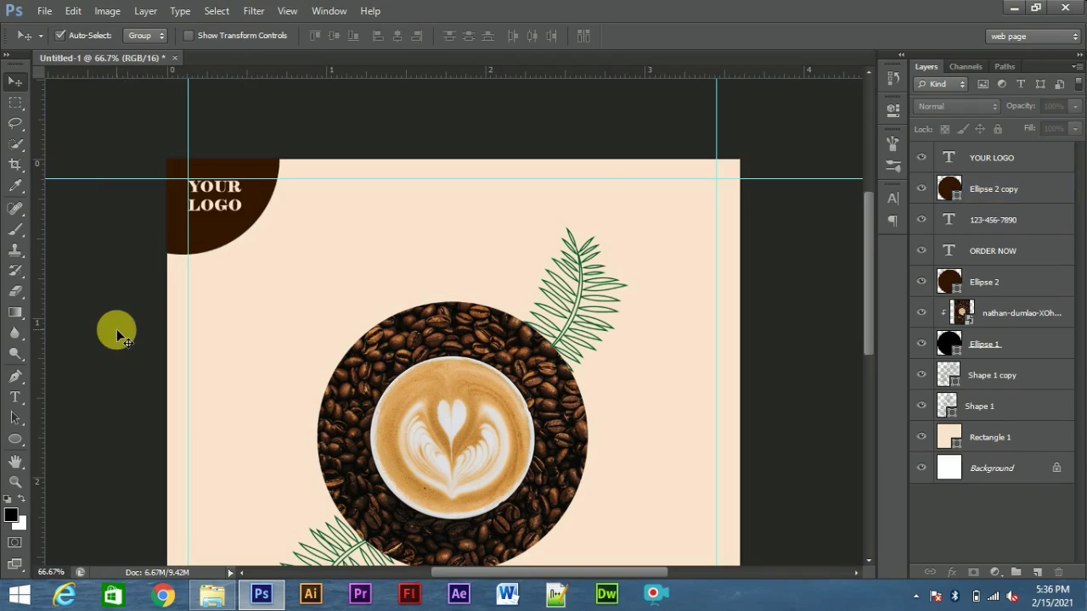
# Duplicate the upper-left circle and turn the copy into an outline with no fill and a dark brown stroke.
pyautogui.moveTo(869, 284); pyautogui.dragTo(870, 296)
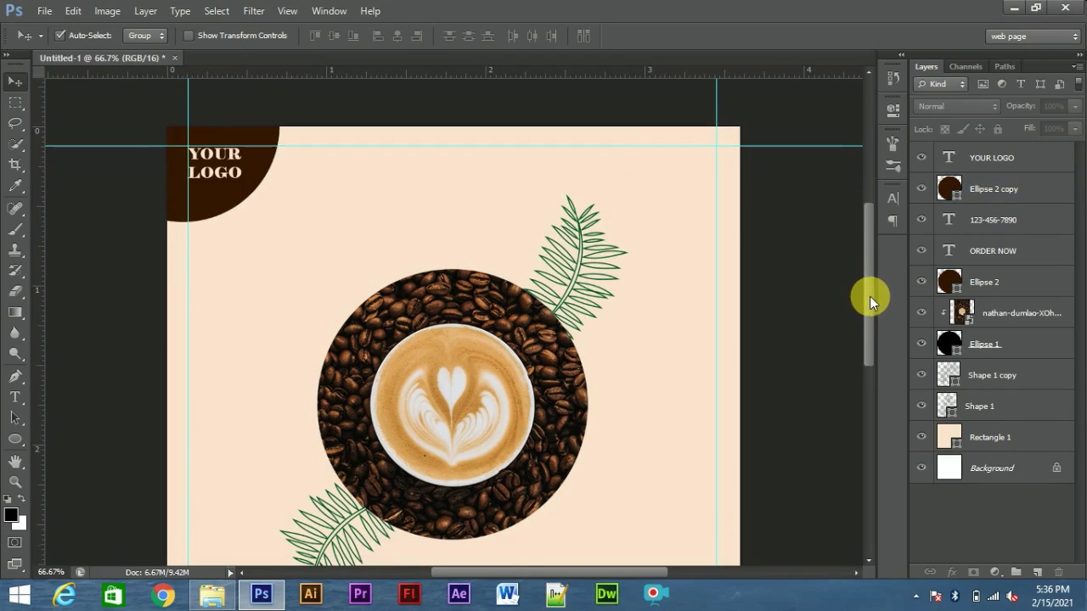
pyautogui.click(1042, 202)
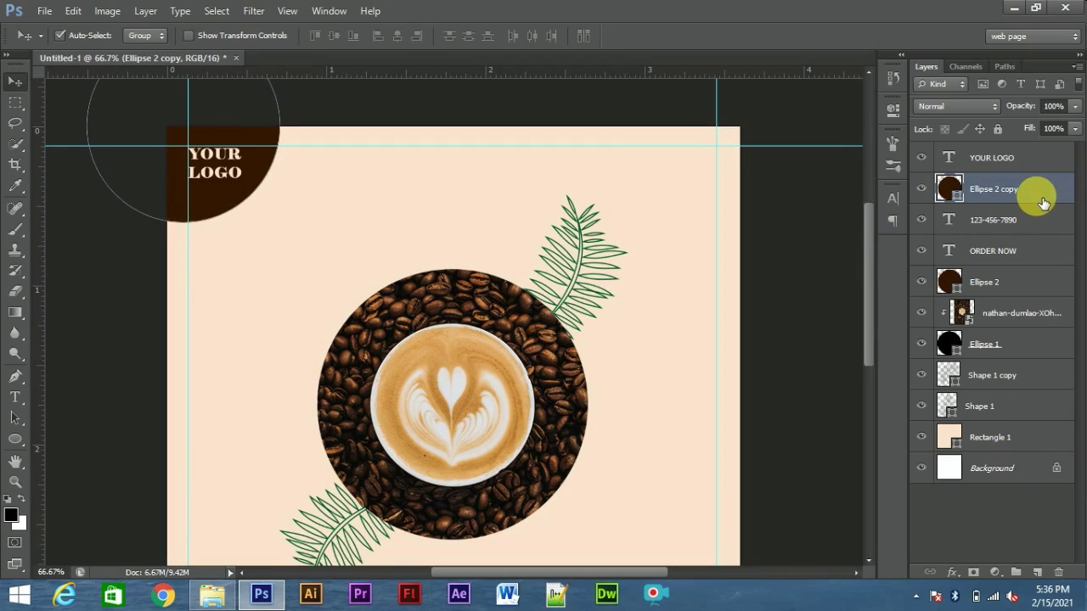
pyautogui.hotkey('ctrl', 'j')
pyautogui.click(17, 440)
pyautogui.click(143, 36)
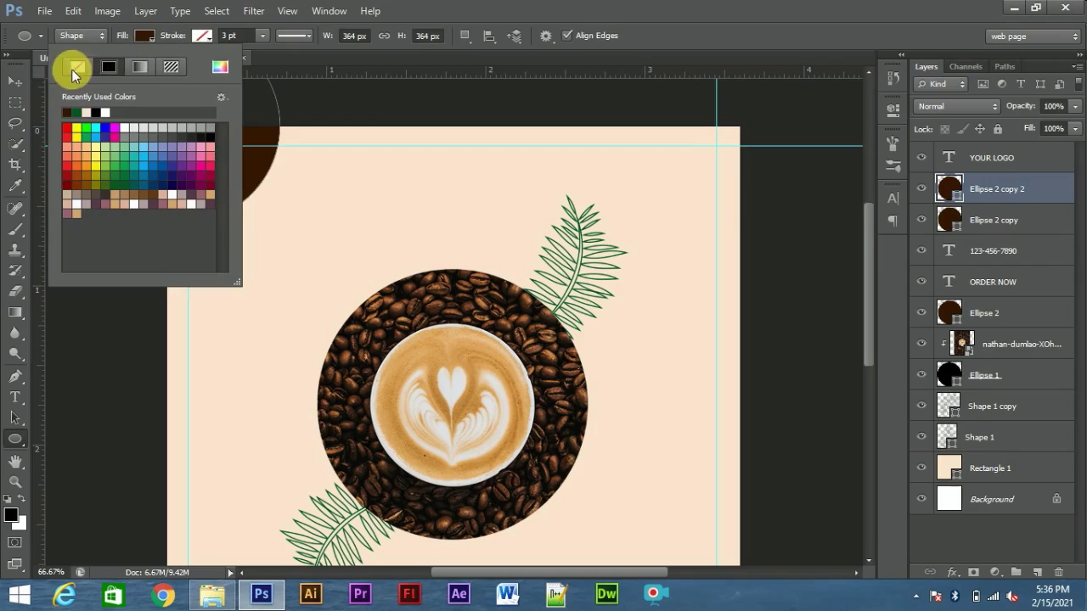
pyautogui.click(73, 73)
pyautogui.click(196, 36)
pyautogui.click(195, 36)
pyautogui.click(128, 114)
pyautogui.click(14, 81)
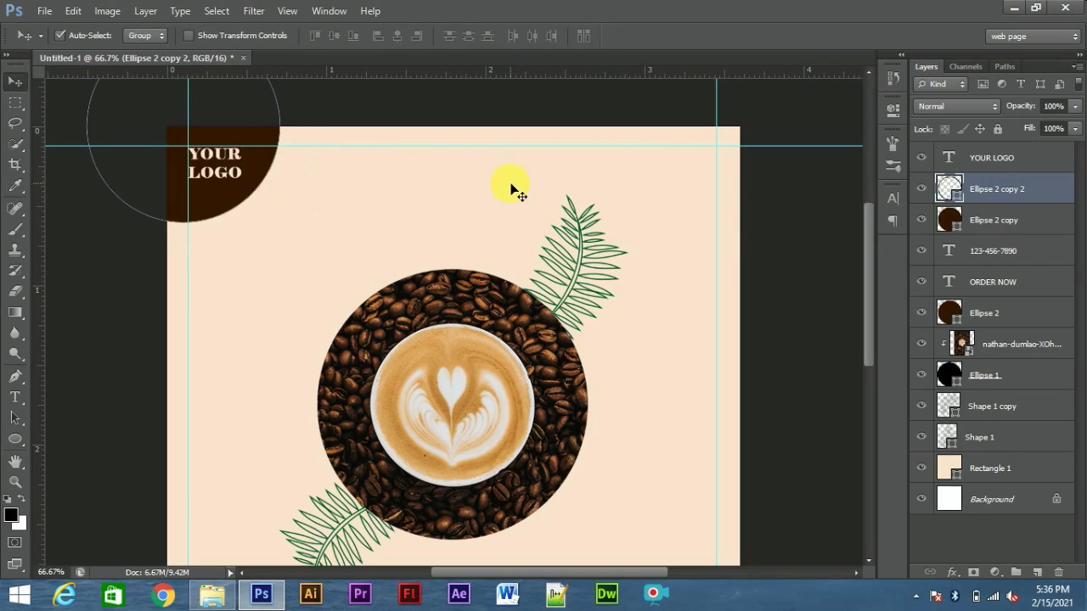
# Offset the outline circle slightly down from the upper-left brown circle and set its stroke width to 1 pt.
pyautogui.moveTo(214, 205); pyautogui.dragTo(218, 214)
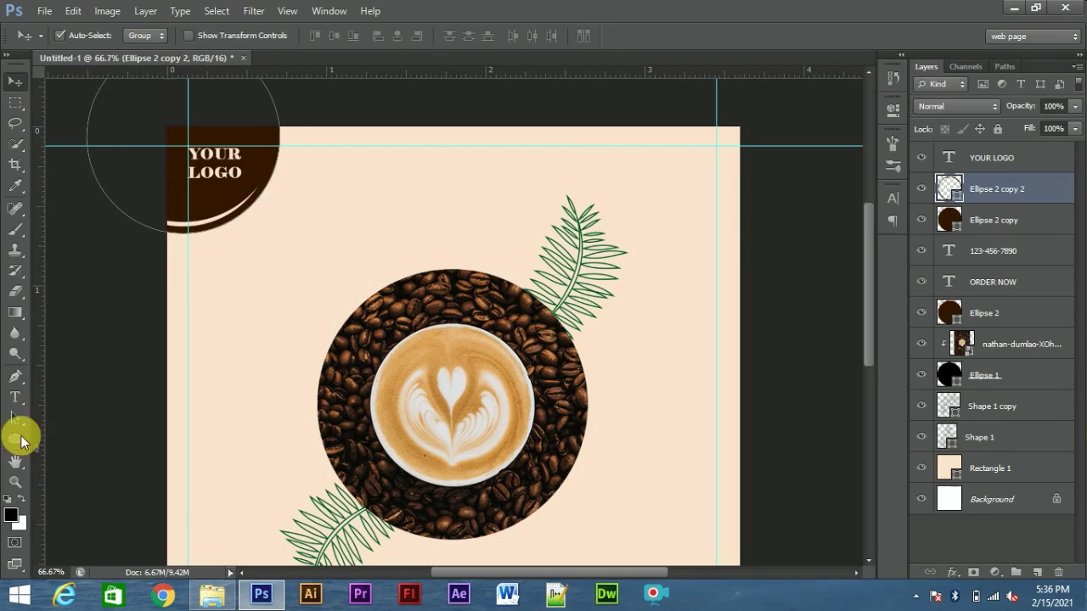
pyautogui.click(14, 439)
pyautogui.click(231, 35)
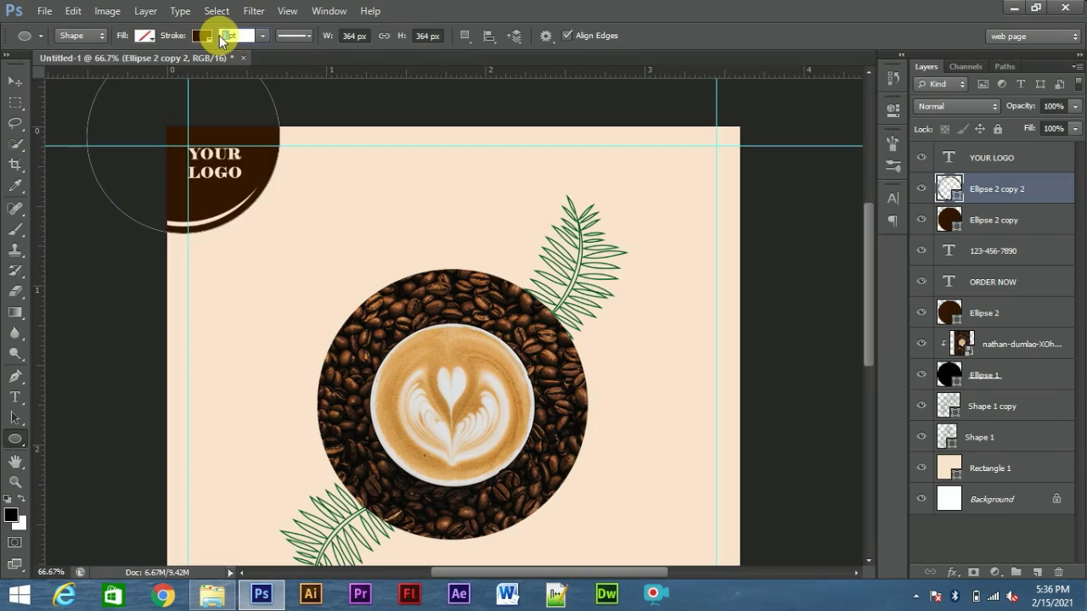
pyautogui.write('1')
pyautogui.press('Return')
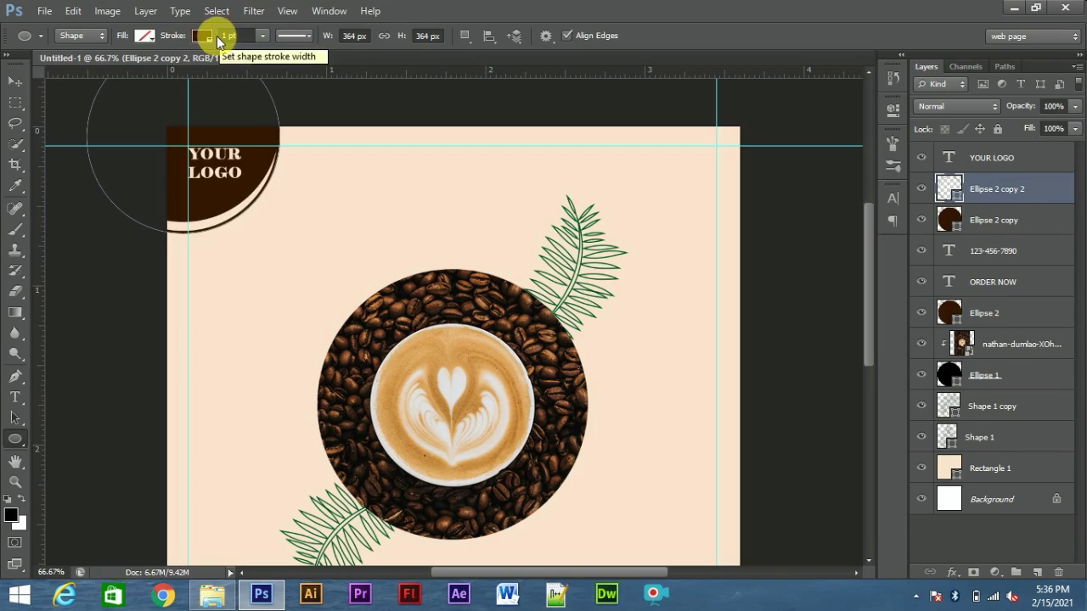
pyautogui.click(15, 80)
pyautogui.click(95, 254)
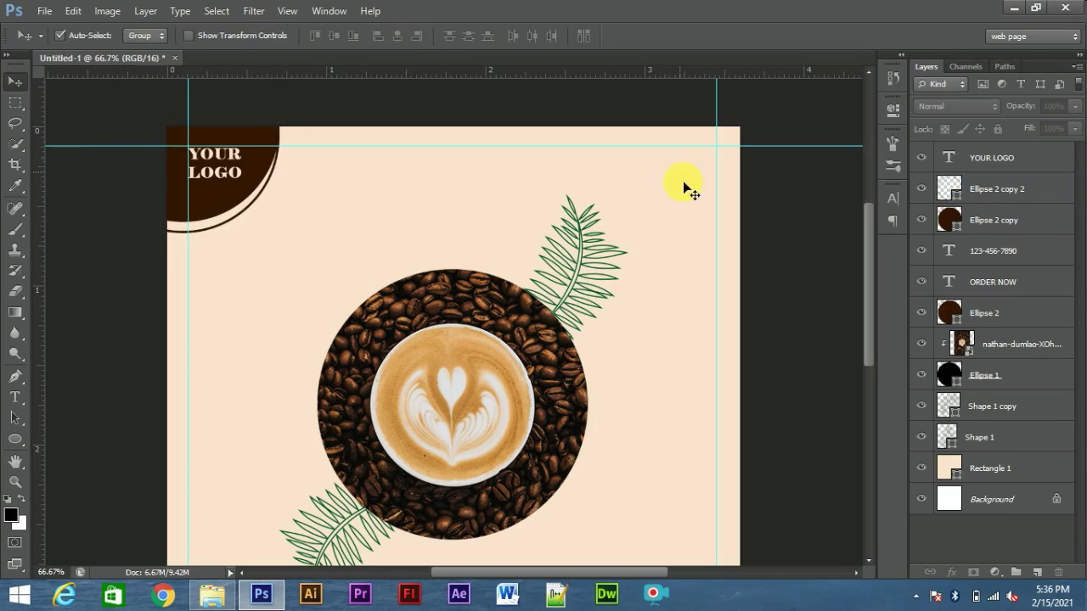
# Nudge the outline circle slightly right and up so it sits closer to the brown circle's edge, then deselect it.
pyautogui.click(998, 188)
pyautogui.press('Right')
pyautogui.press('Right')
pyautogui.press('Right')
pyautogui.press('Up')
pyautogui.press('Up')
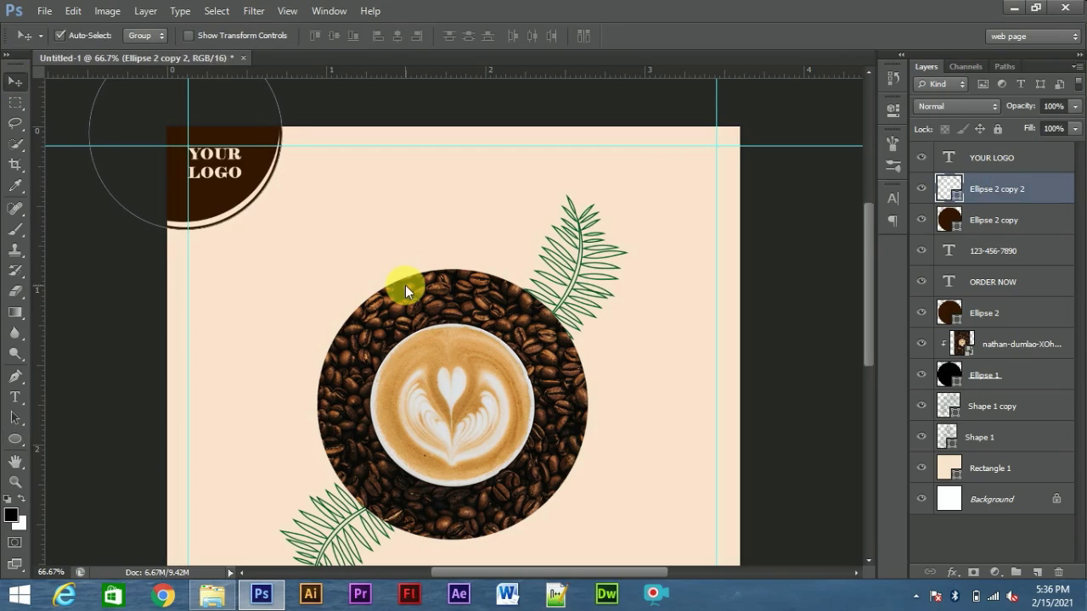
pyautogui.click(818, 260)
pyautogui.hotkey('ctrl', '-')
pyautogui.hotkey('ctrl', '-')
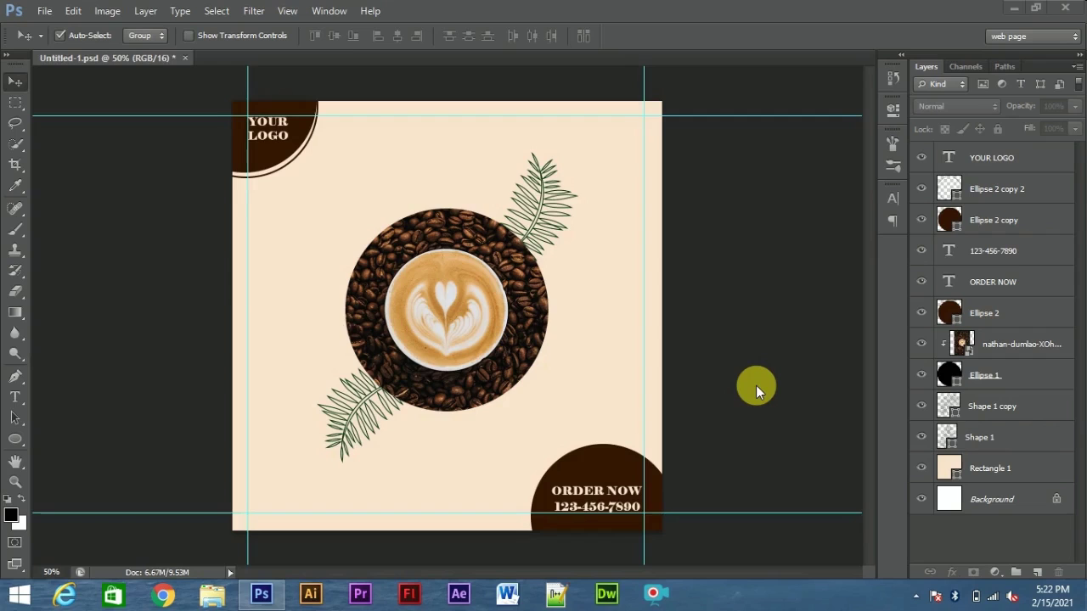
# Add the text Coffee in the empty area above the circular coffee photo.
pyautogui.click(15, 396)
pyautogui.click(391, 157)
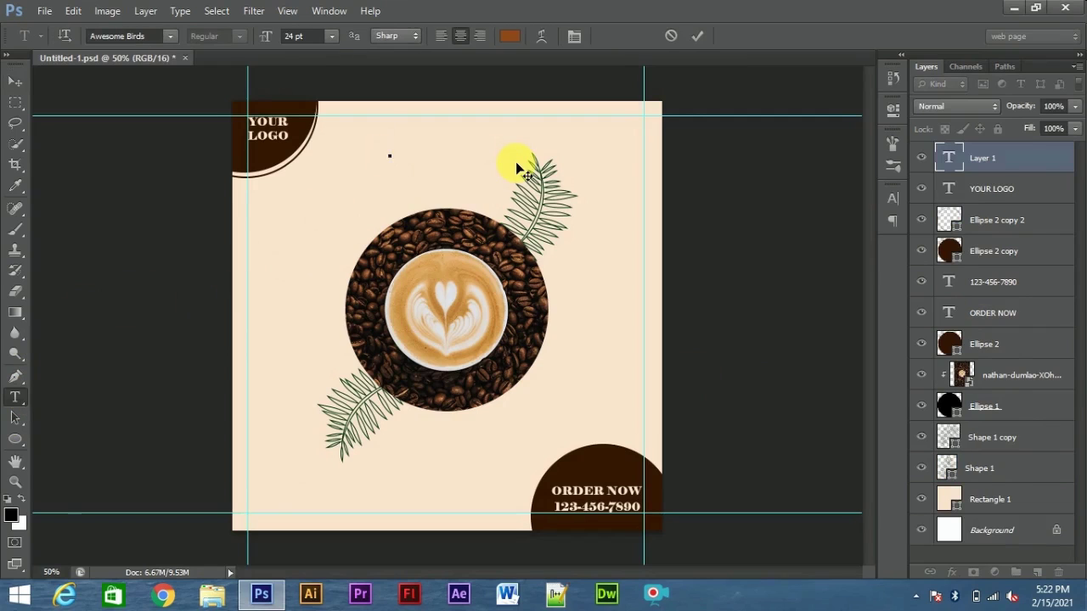
pyautogui.write('Coffee')
pyautogui.click(15, 82)
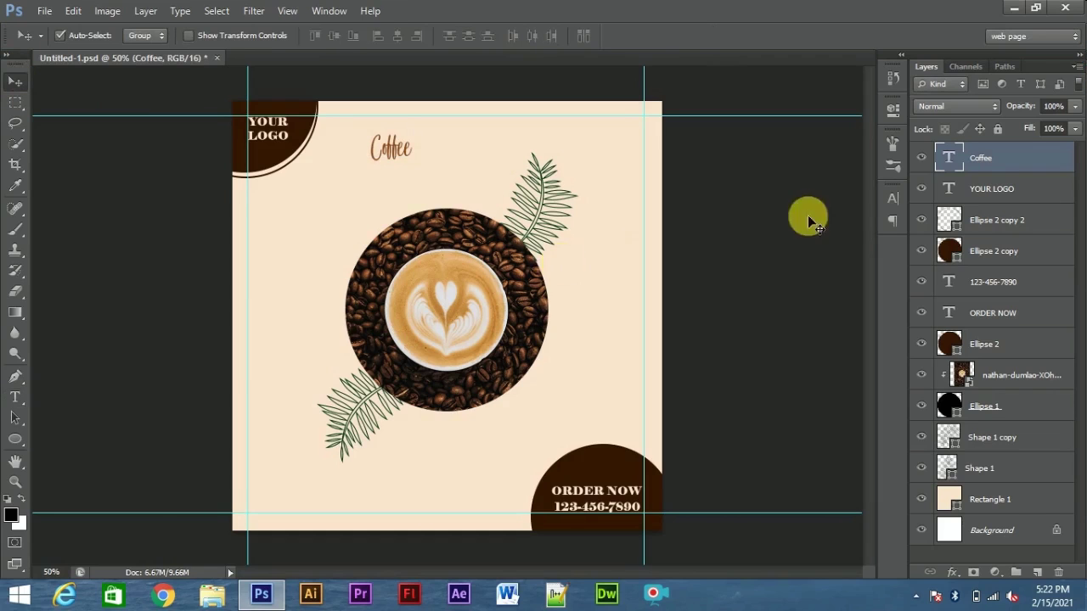
# Set the Coffee text to 30 pt with faux bold.
pyautogui.click(893, 198)
pyautogui.click(779, 231)
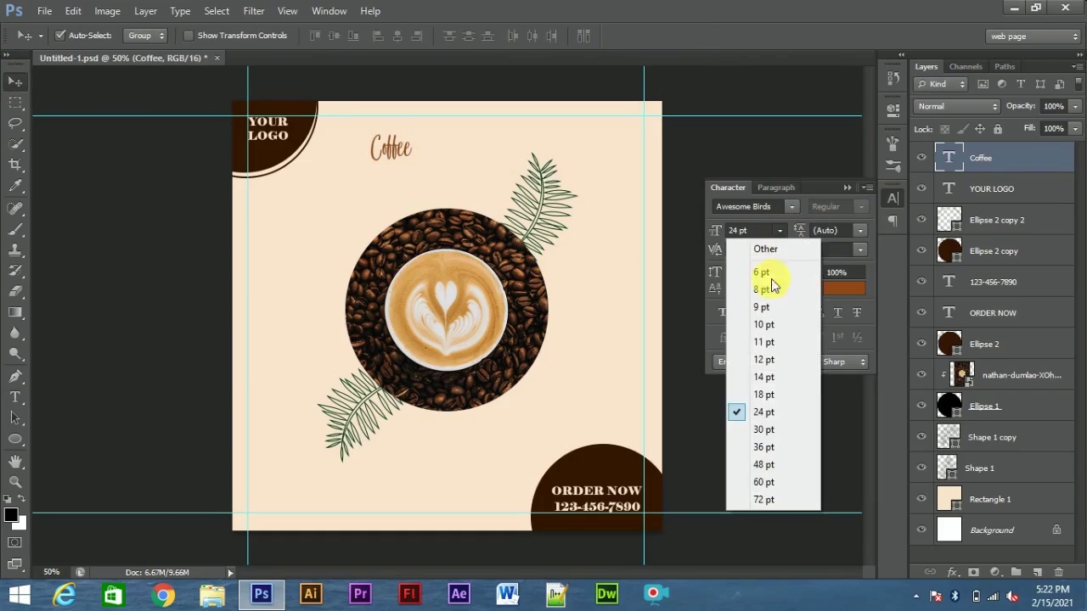
pyautogui.click(767, 431)
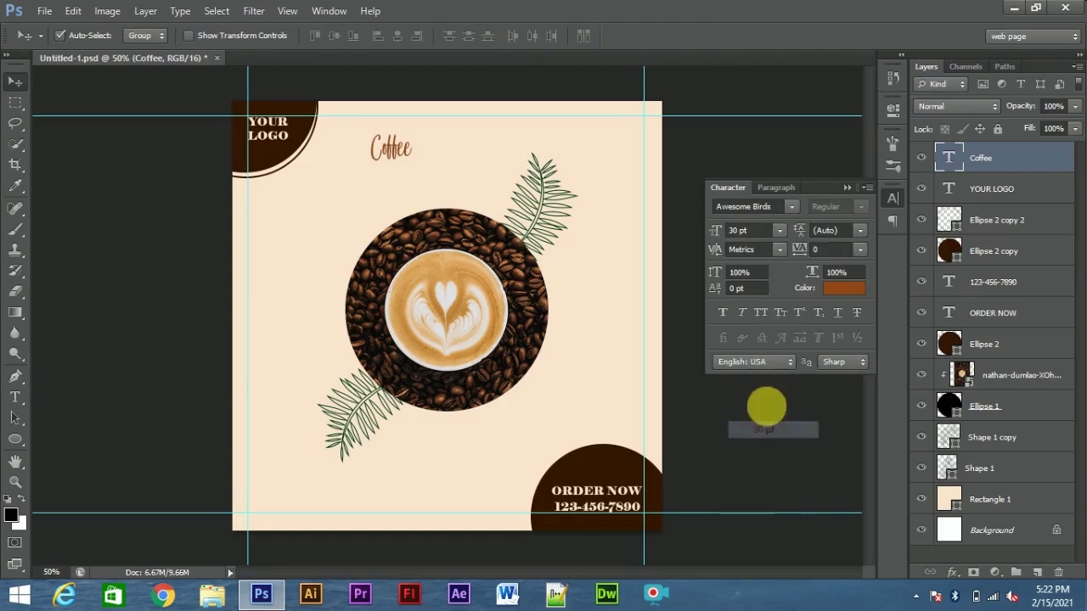
pyautogui.click(721, 314)
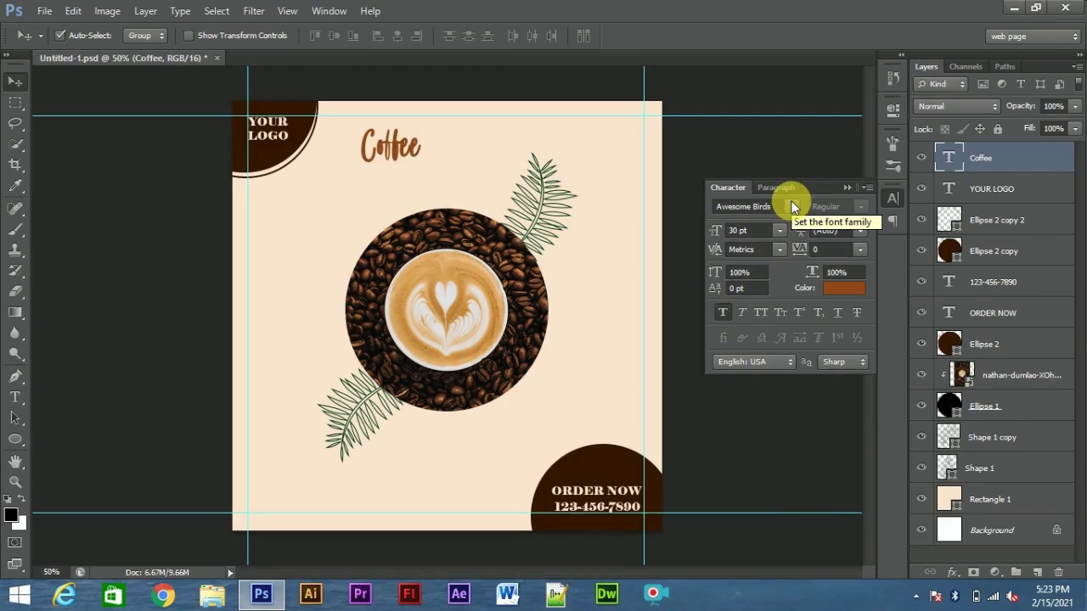
# Change the Coffee text's font to Edwardian Script ITC and its colour to dark brown 331601, sampled from the lower-right circle.
pyautogui.click(791, 207)
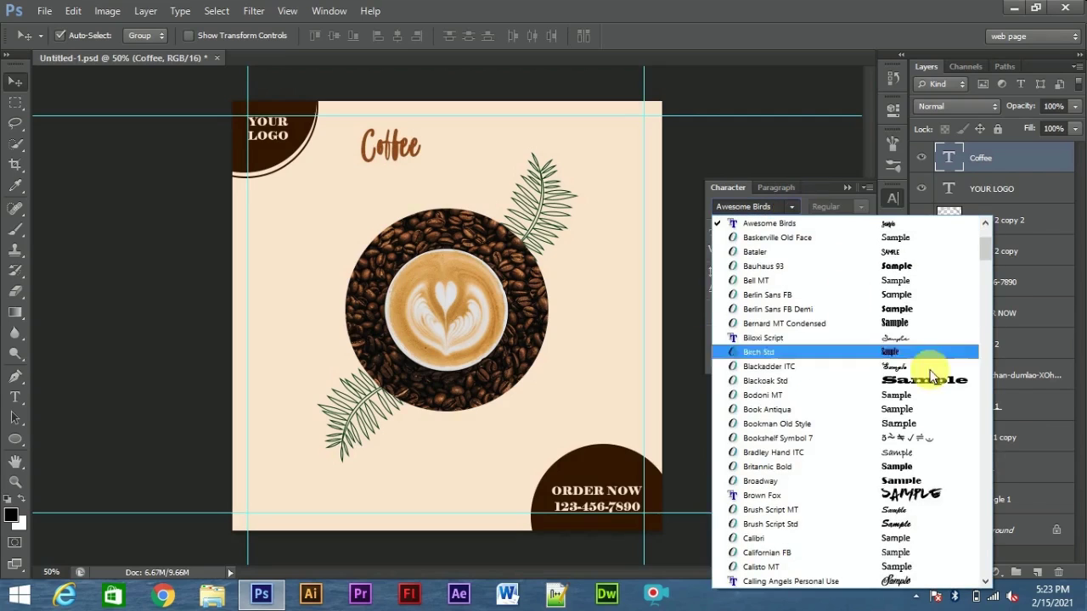
pyautogui.moveTo(986, 242); pyautogui.dragTo(995, 291)
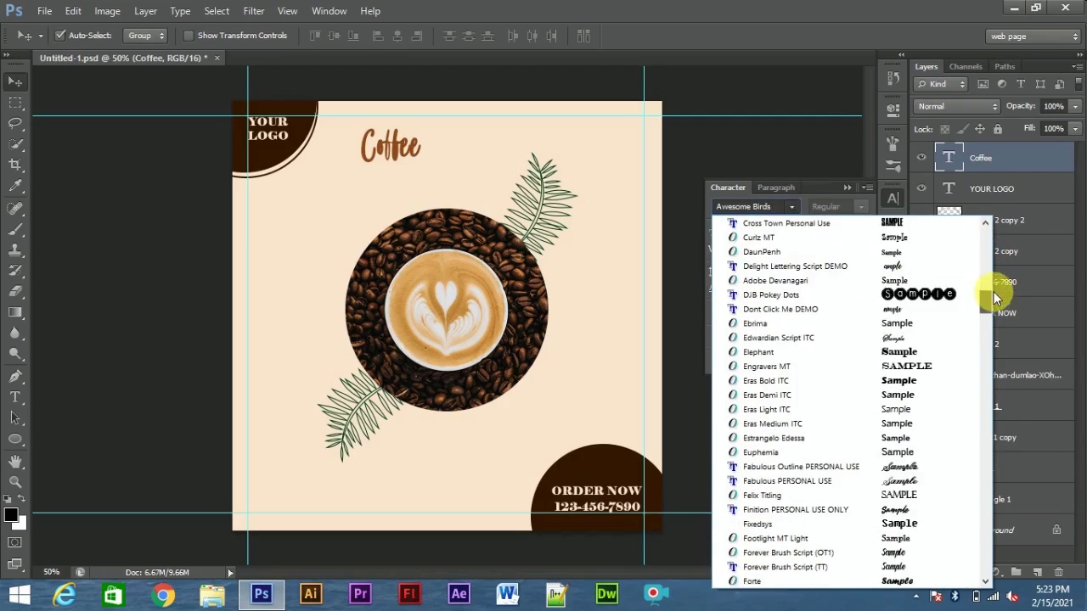
pyautogui.click(791, 337)
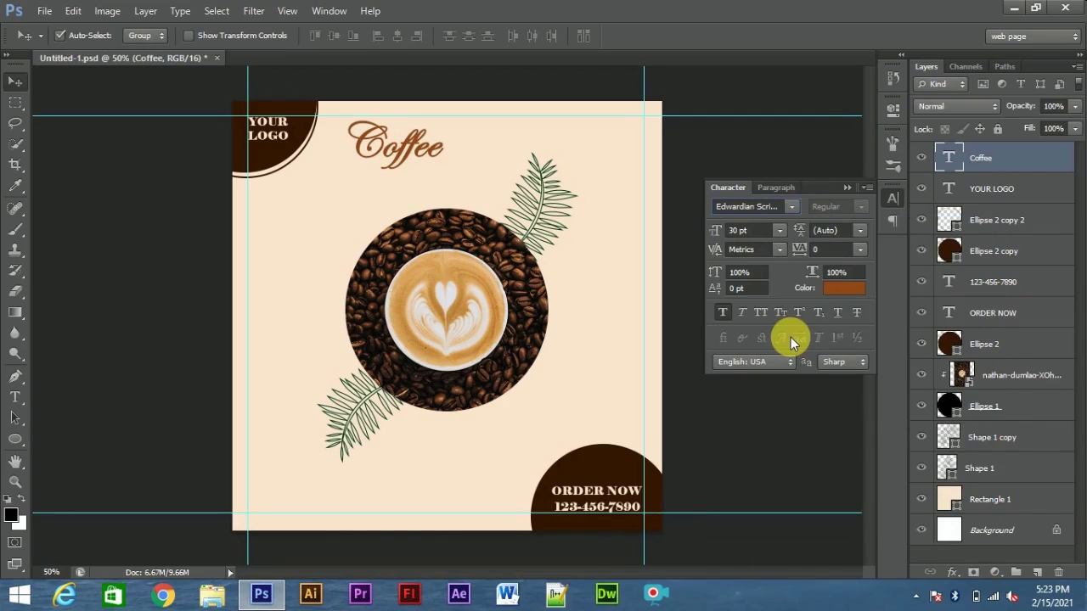
pyautogui.click(844, 290)
pyautogui.click(607, 461)
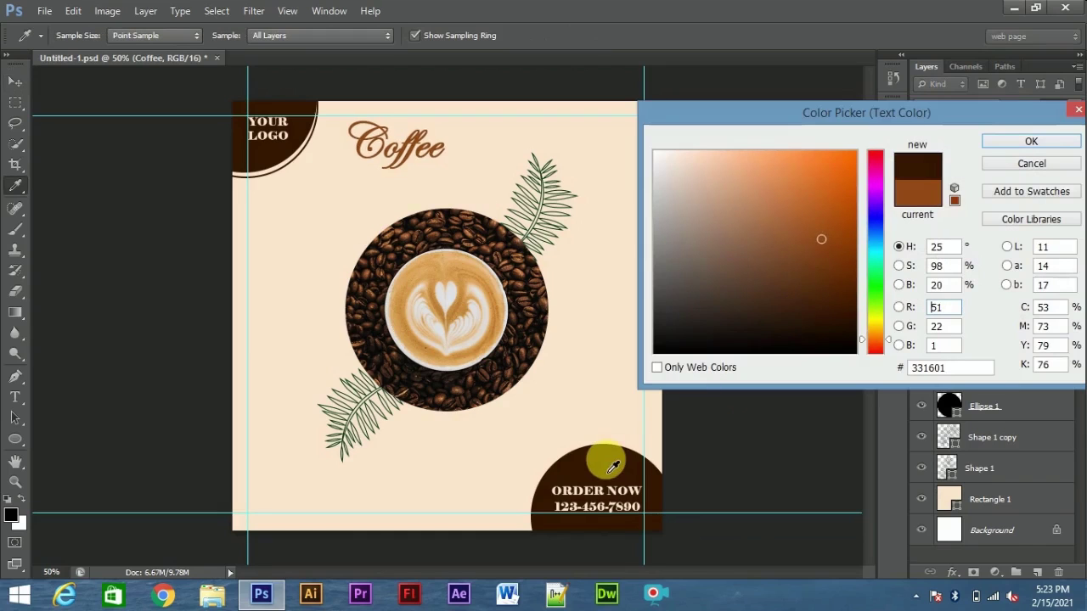
pyautogui.click(1011, 139)
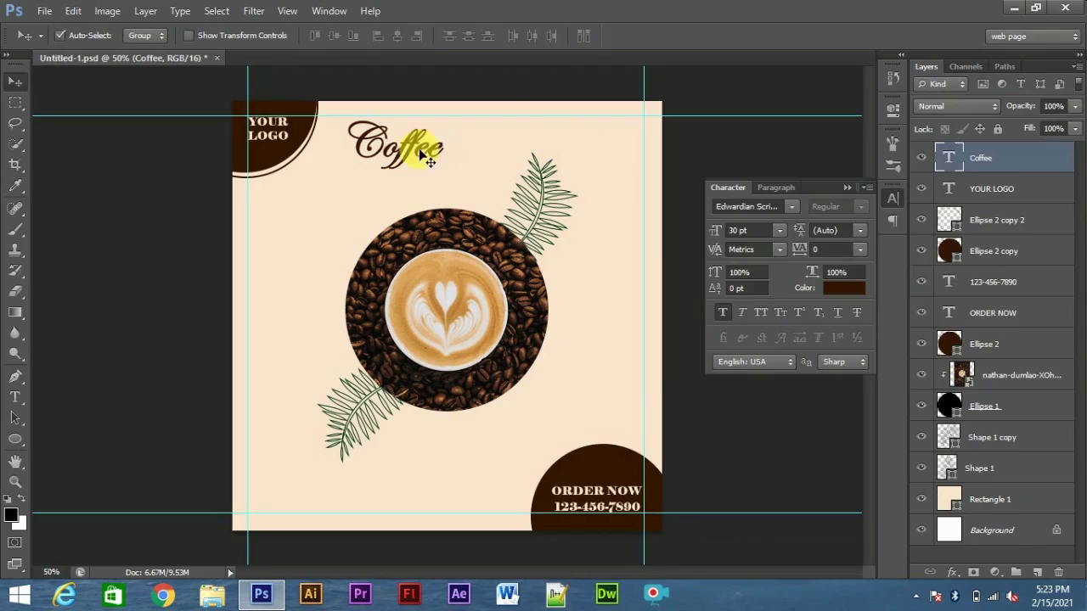
# Move the Coffee text right so it is centred above the circular photo.
pyautogui.moveTo(430, 146); pyautogui.dragTo(462, 148)
pyautogui.press('Right')
pyautogui.press('Right')
pyautogui.press('Right')
pyautogui.press('Right')
pyautogui.press('Right')
pyautogui.press('Right')
pyautogui.press('Right')
pyautogui.press('Right')
pyautogui.press('Right')
pyautogui.press('Right')
pyautogui.press('Right')
pyautogui.press('Right')
pyautogui.click(847, 188)
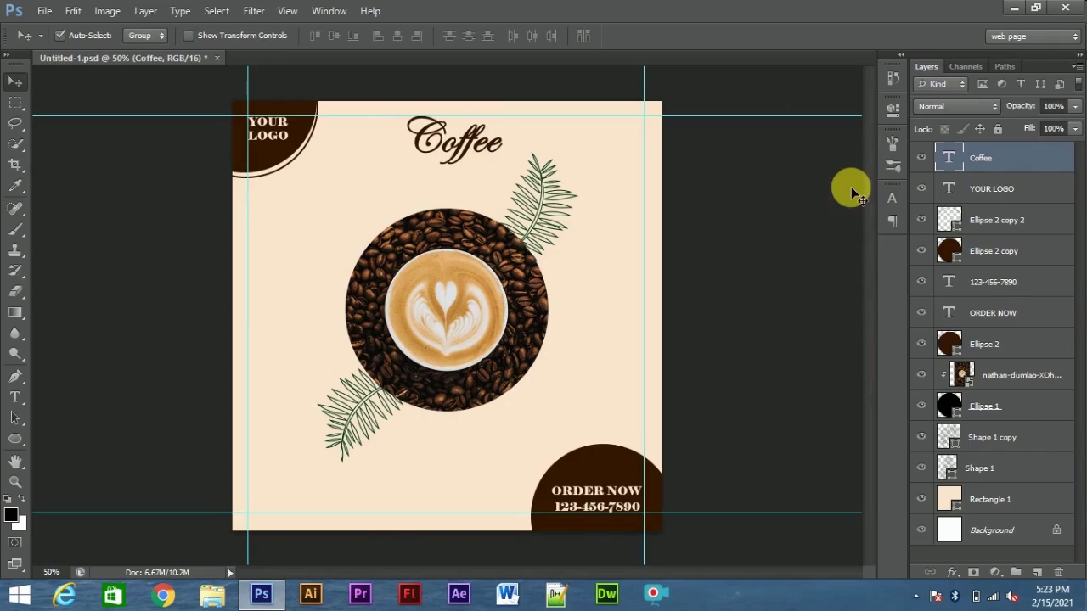
# Add the text line For the best start below the YOUR LOGO circle.
pyautogui.click(14, 396)
pyautogui.click(303, 221)
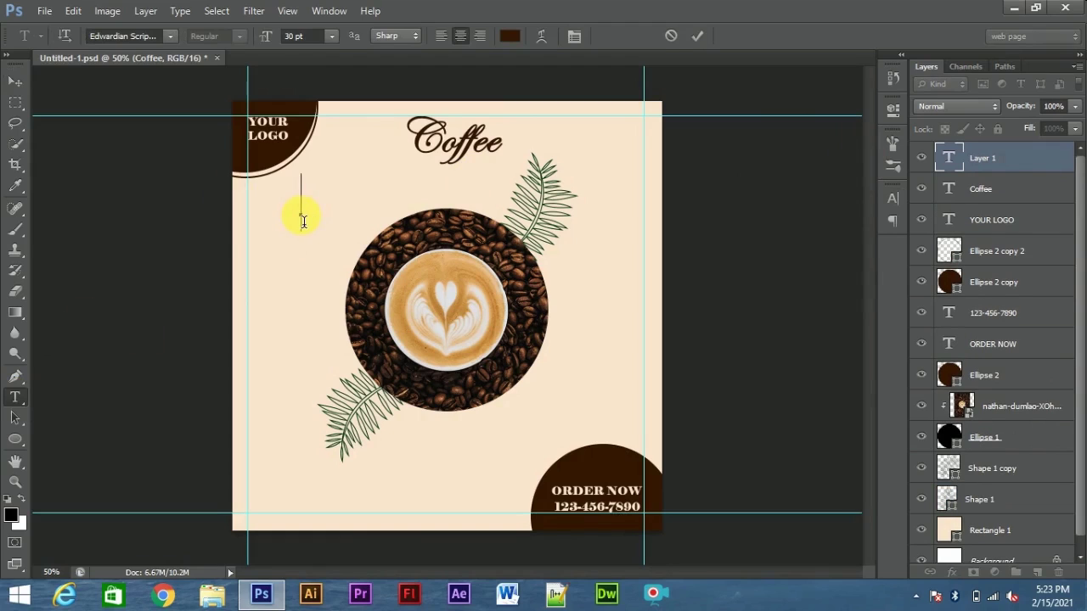
pyautogui.write('F')
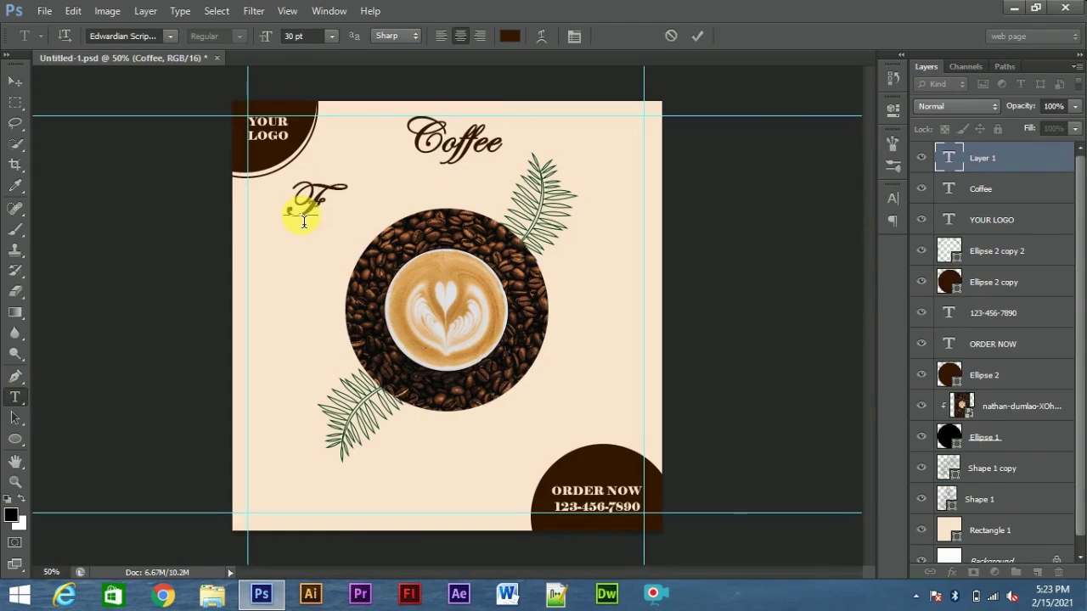
pyautogui.write('or the best start')
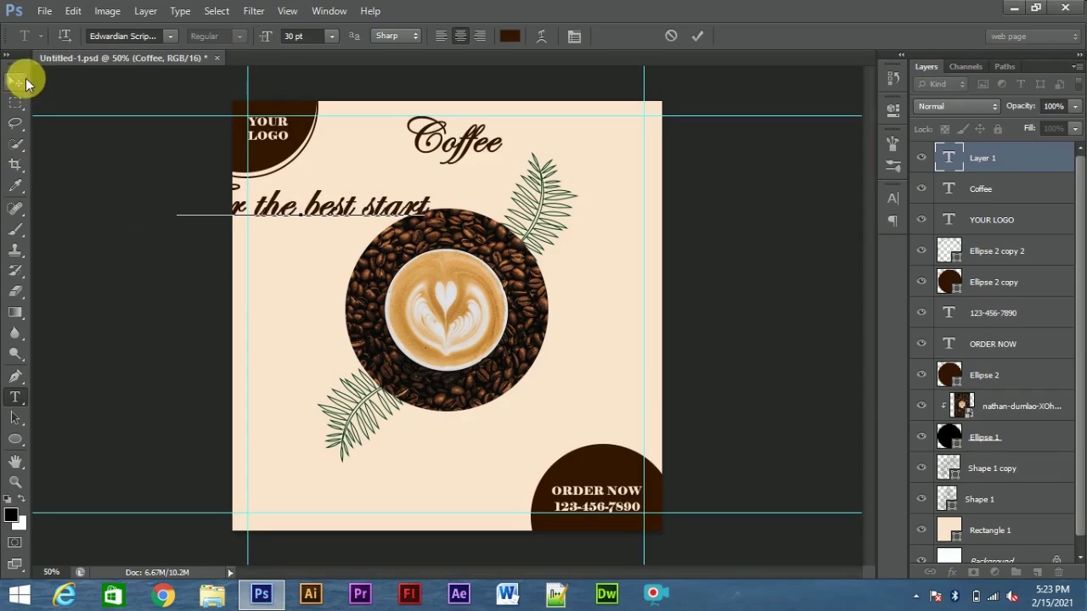
pyautogui.click(26, 82)
# Change the font of the For the best start text to Awesome Birds.
pyautogui.click(897, 202)
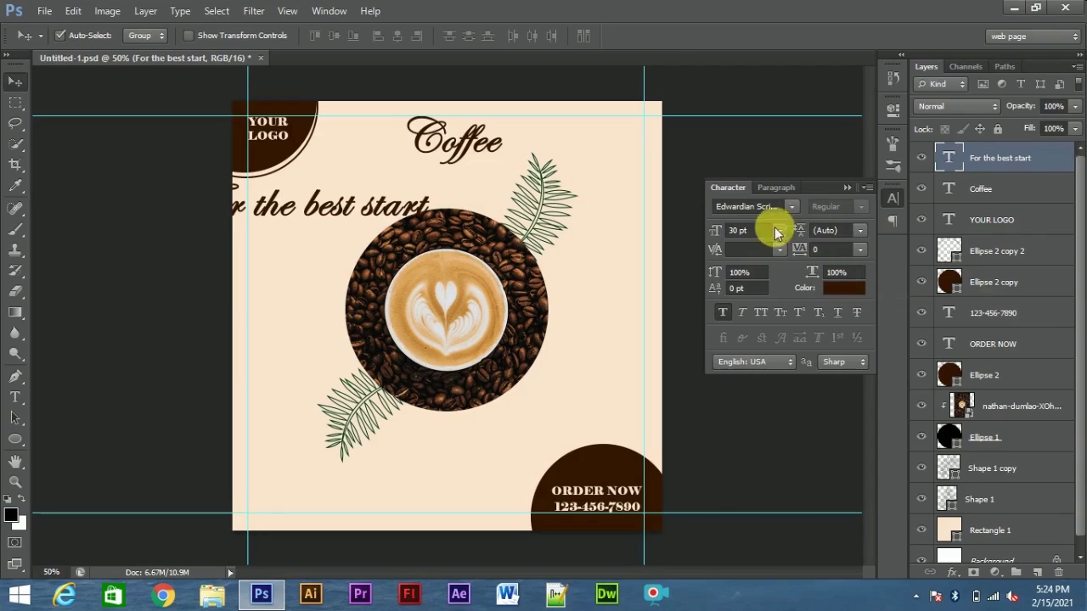
pyautogui.click(727, 230)
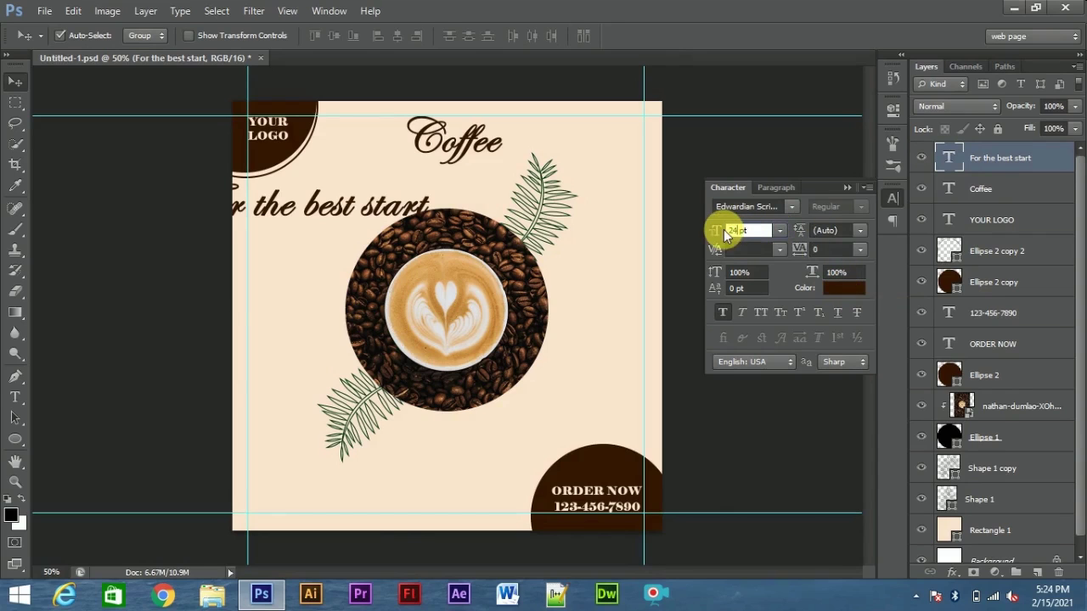
pyautogui.click(790, 207)
pyautogui.moveTo(985, 308); pyautogui.dragTo(988, 236)
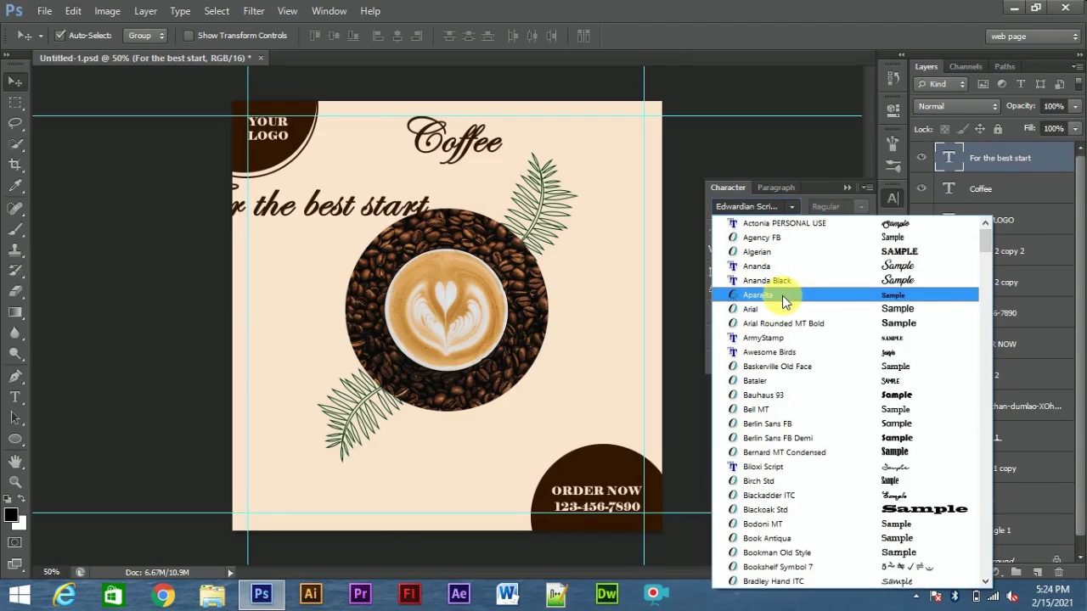
pyautogui.click(783, 352)
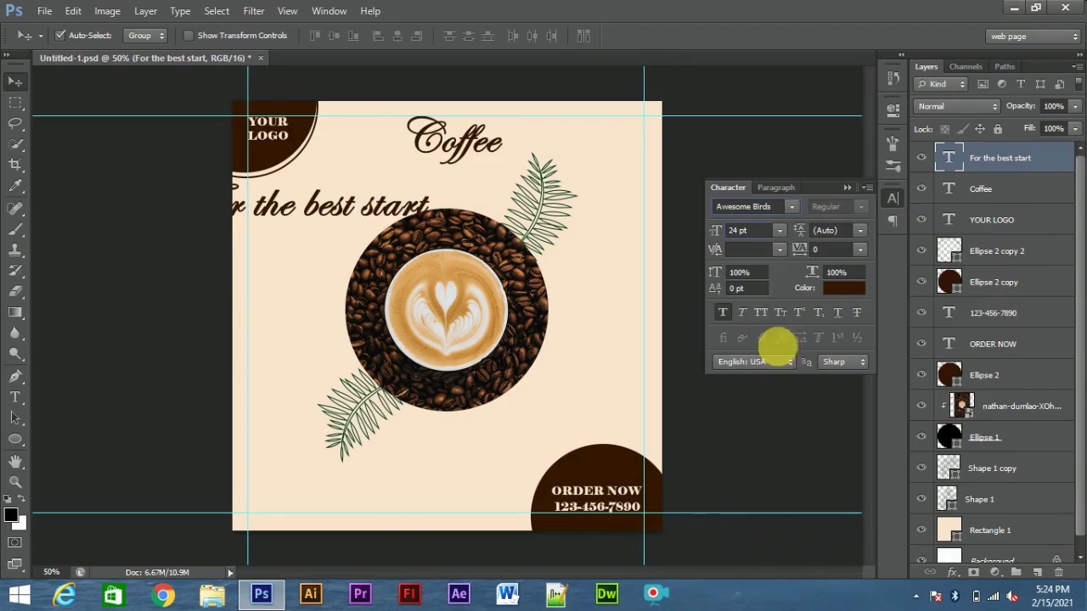
# Colour the For the best start text brown 914a18 and turn off its faux bold.
pyautogui.click(844, 289)
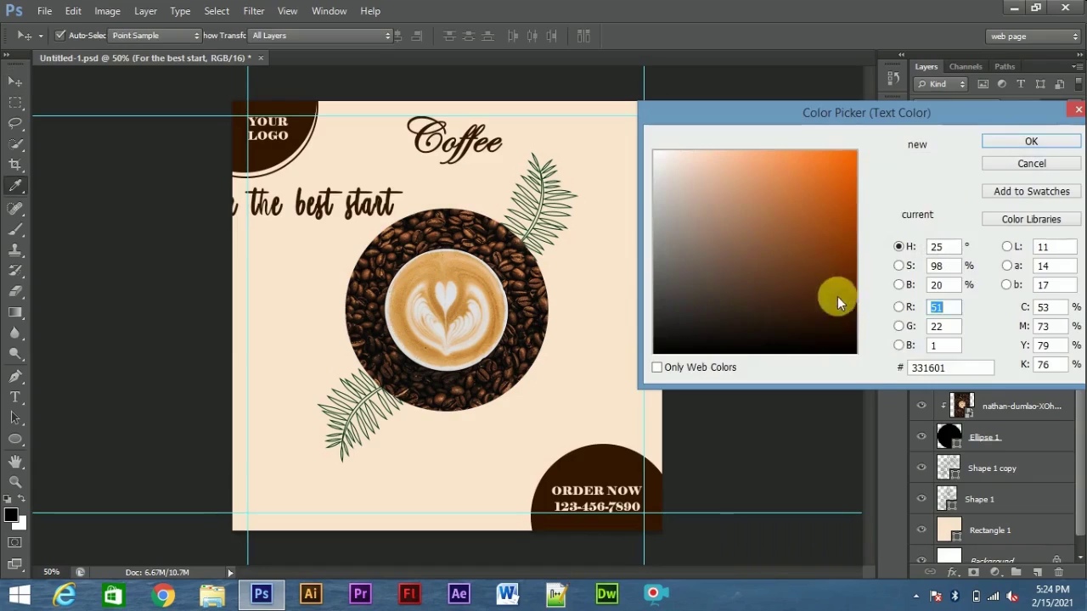
pyautogui.click(971, 369)
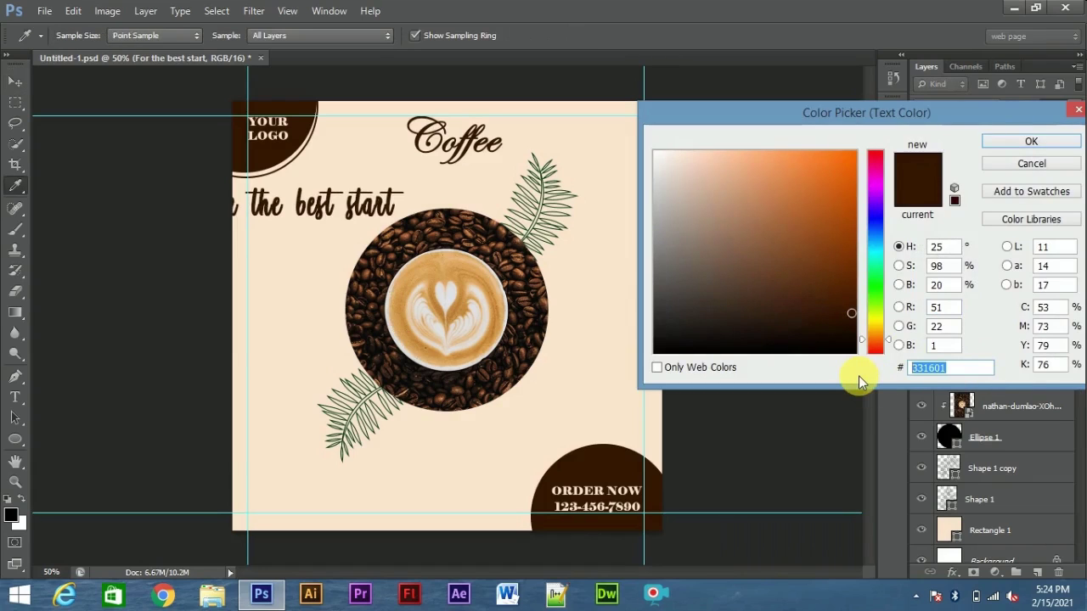
pyautogui.write('914a18')
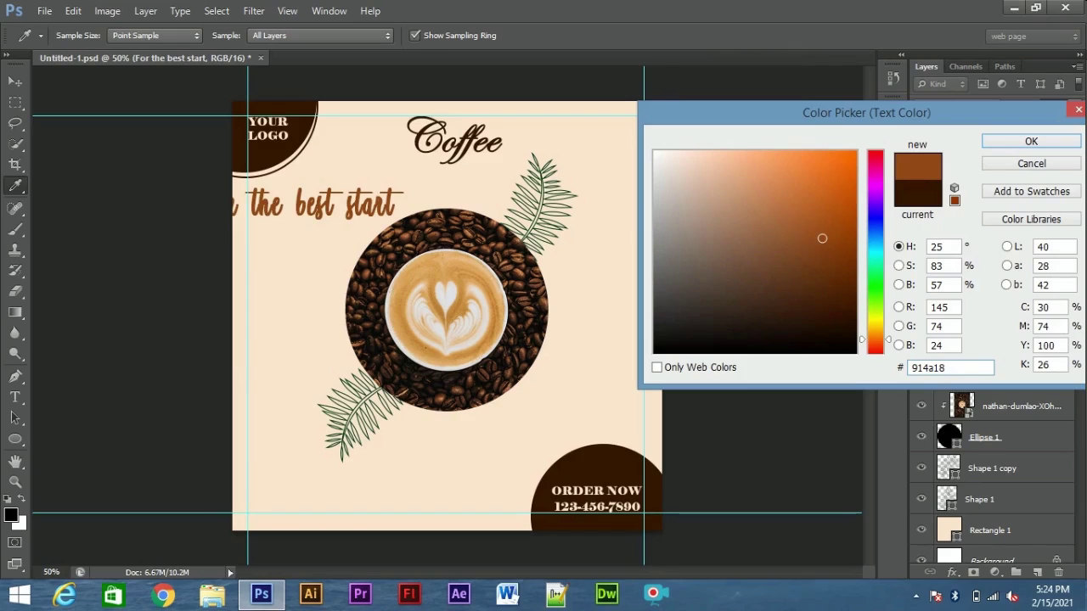
pyautogui.click(1003, 141)
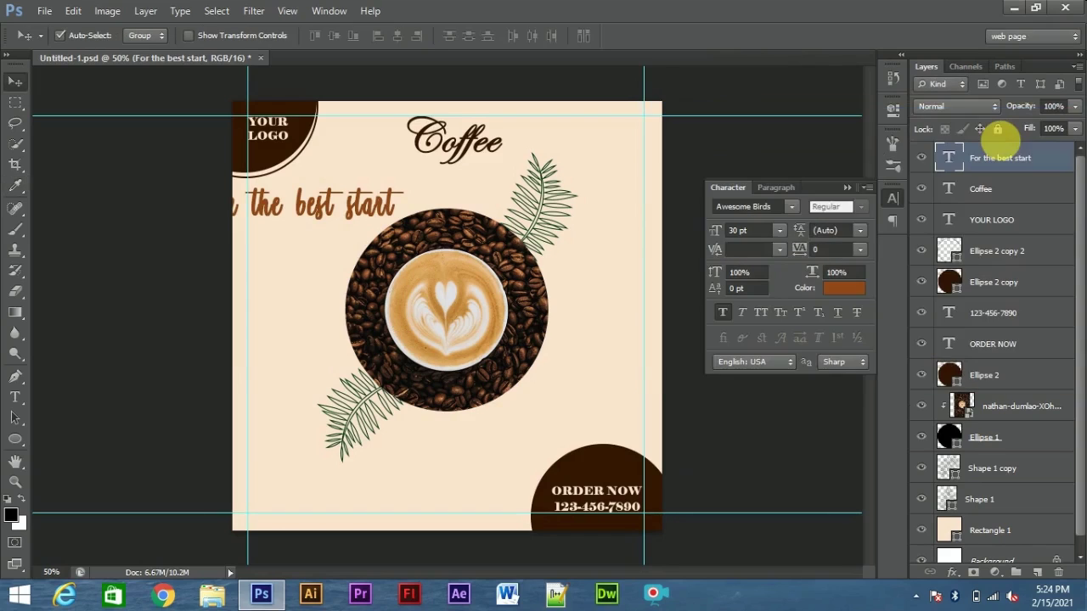
pyautogui.click(723, 312)
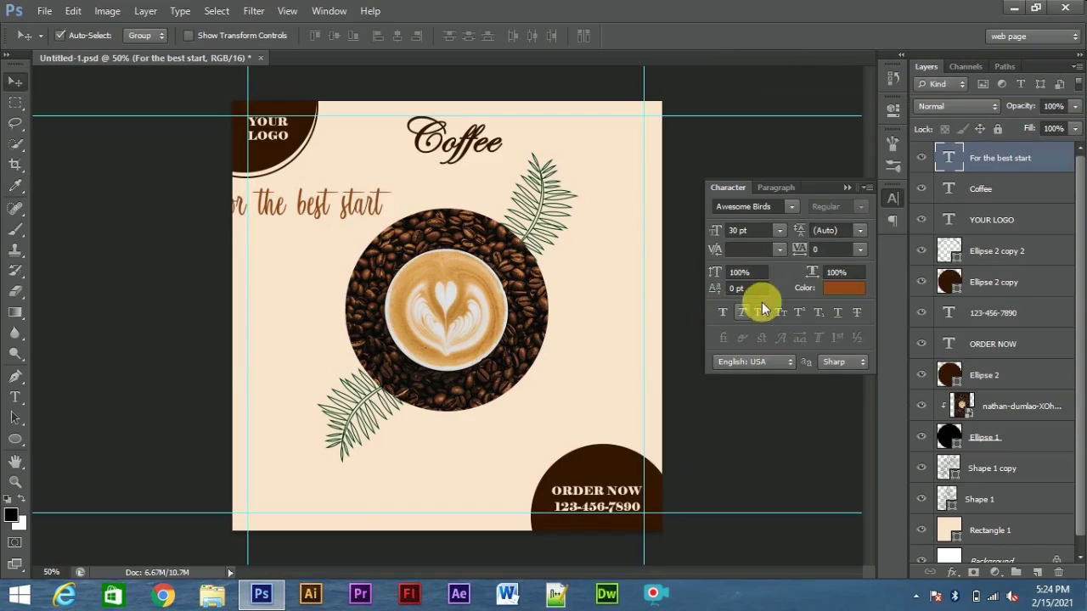
pyautogui.click(846, 186)
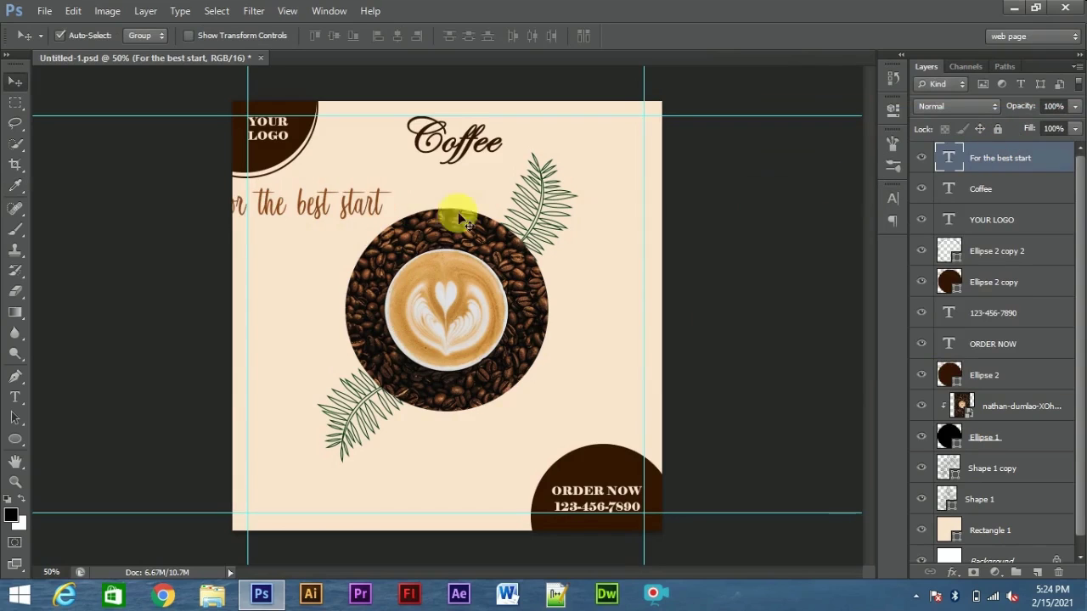
# Move the For the best start line directly beneath the Coffee heading, centred above the photo.
pyautogui.moveTo(350, 210); pyautogui.dragTo(499, 181)
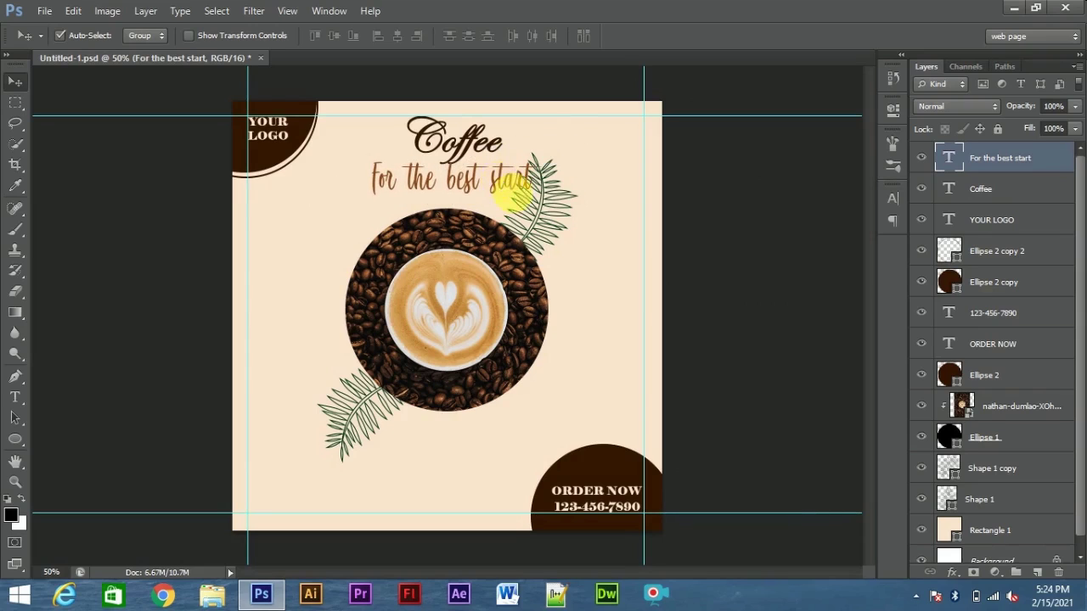
pyautogui.press('Down')
pyautogui.press('Down')
pyautogui.press('Down')
pyautogui.press('Down')
pyautogui.press('Down')
pyautogui.press('Down')
pyautogui.press('Down')
pyautogui.press('Down')
pyautogui.press('Left')
pyautogui.press('Left')
pyautogui.press('Left')
pyautogui.press('Left')
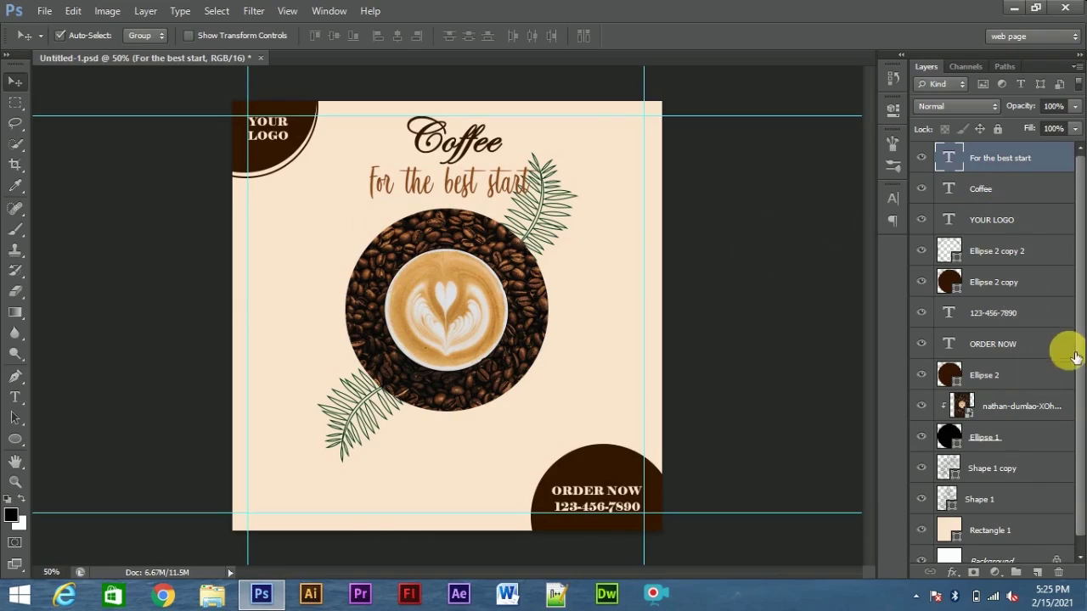
# Rotate both leaf outlines together slightly clockwise so the upper leaf clears the For the best start text.
pyautogui.scroll(-1, 1077, 342)
pyautogui.scroll(-1, 1077, 343)
pyautogui.click(998, 456)
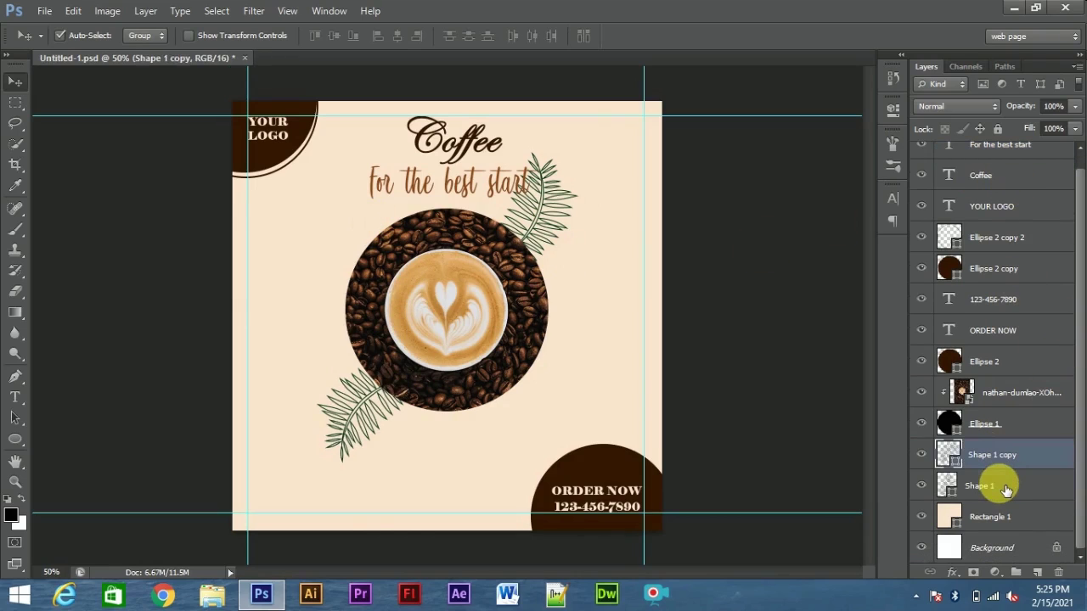
pyautogui.keyDown('shift'); pyautogui.click(1004, 488); pyautogui.keyUp('shift')
pyautogui.hotkey('ctrl', 't')
pyautogui.moveTo(602, 150); pyautogui.dragTo(638, 158)
pyautogui.press('Return')
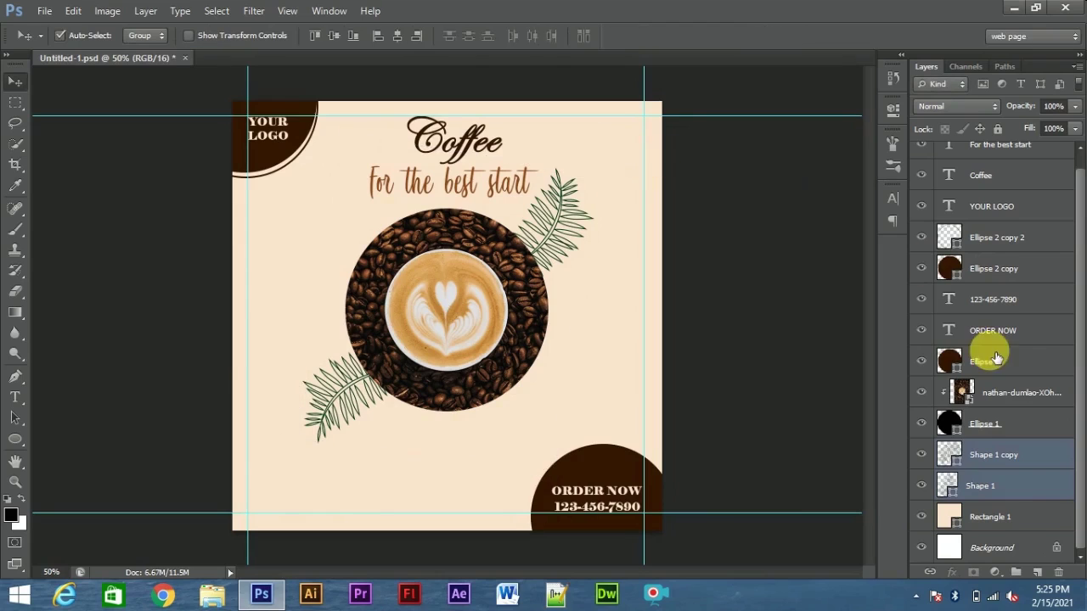
# Move the coffee photo, its circle mask and both leaf outlines together 80 px straight down, then deselect them.
pyautogui.click(1024, 480)
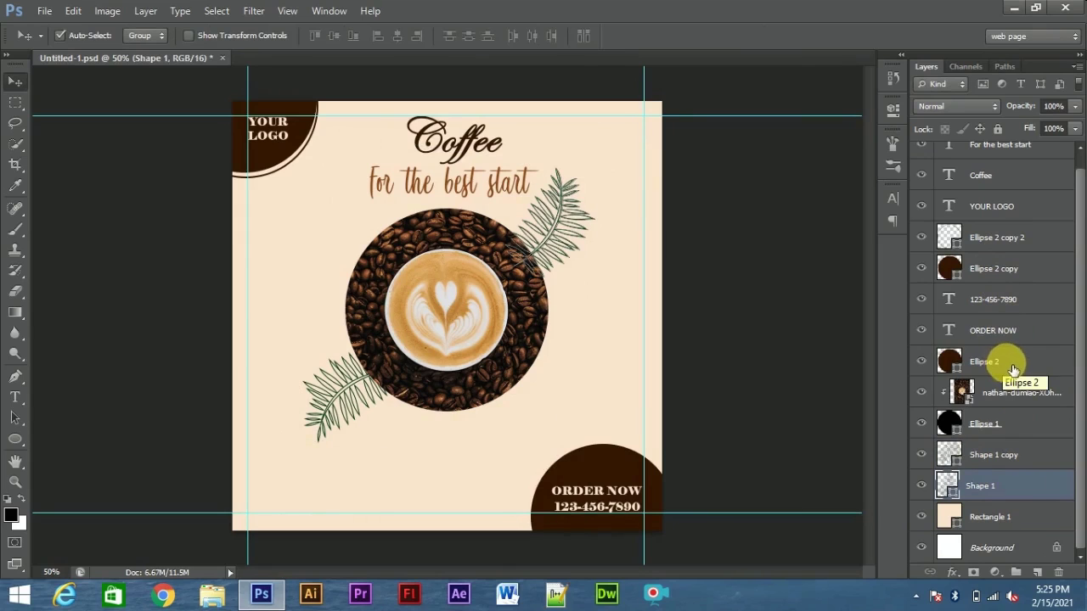
pyautogui.keyDown('shift'); pyautogui.click(1013, 393); pyautogui.keyUp('shift')
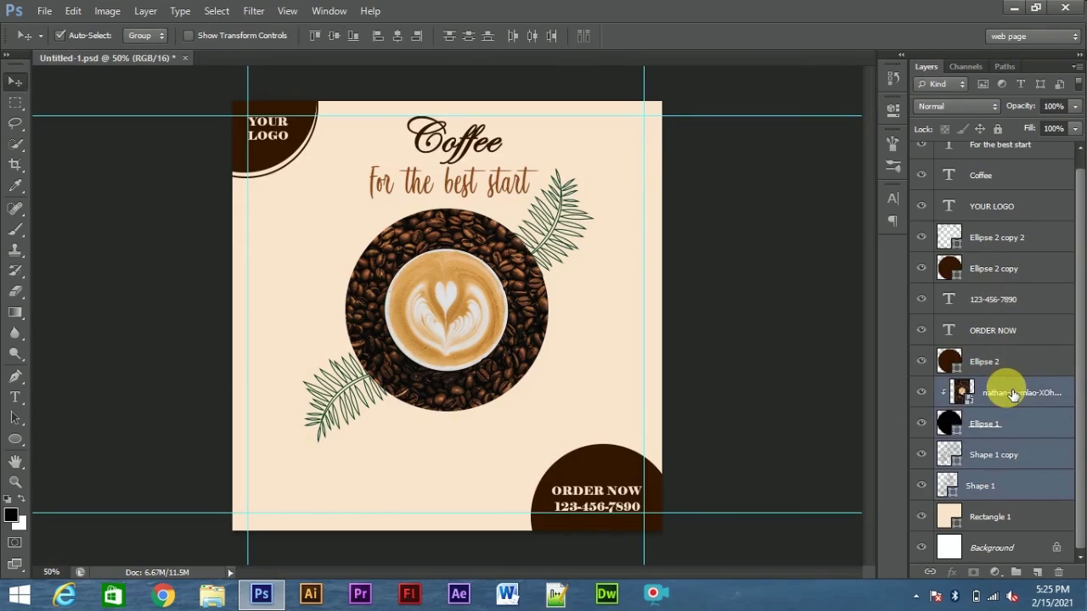
pyautogui.hotkey('shift', 'Down')
pyautogui.hotkey('shift', 'Down')
pyautogui.hotkey('shift', 'Down')
pyautogui.hotkey('shift', 'Down')
pyautogui.hotkey('shift', 'Down')
pyautogui.hotkey('shift', 'Down')
pyautogui.hotkey('shift', 'Down')
pyautogui.hotkey('shift', 'Down')
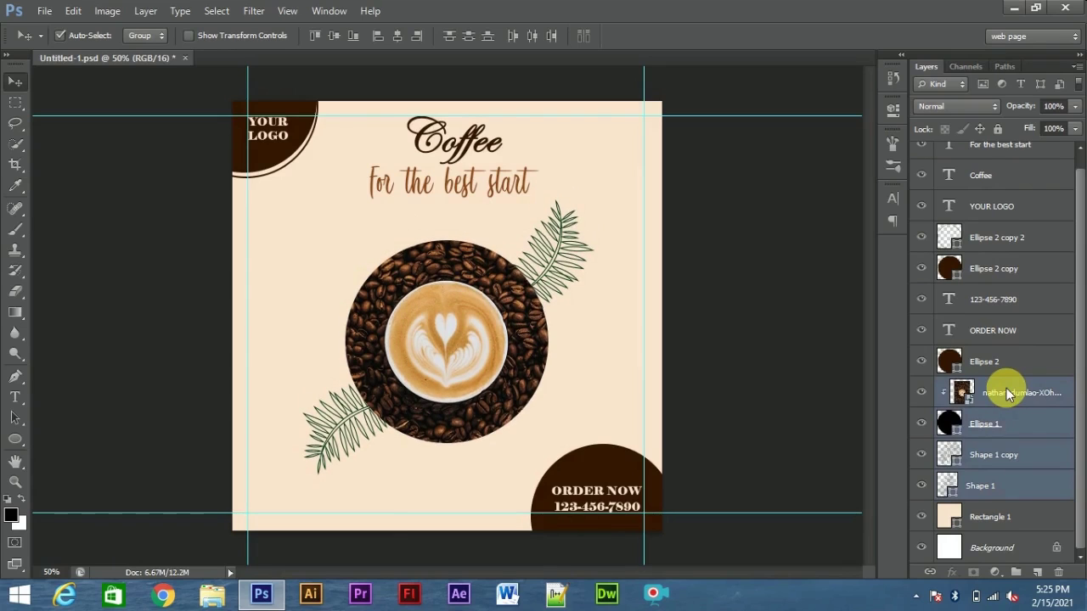
pyautogui.click(841, 343)
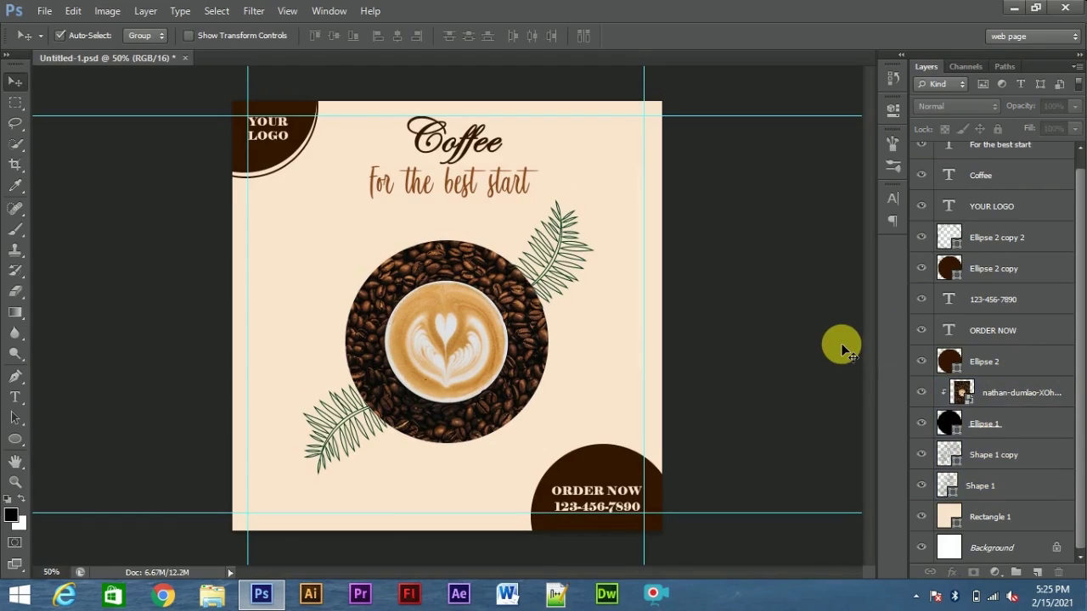